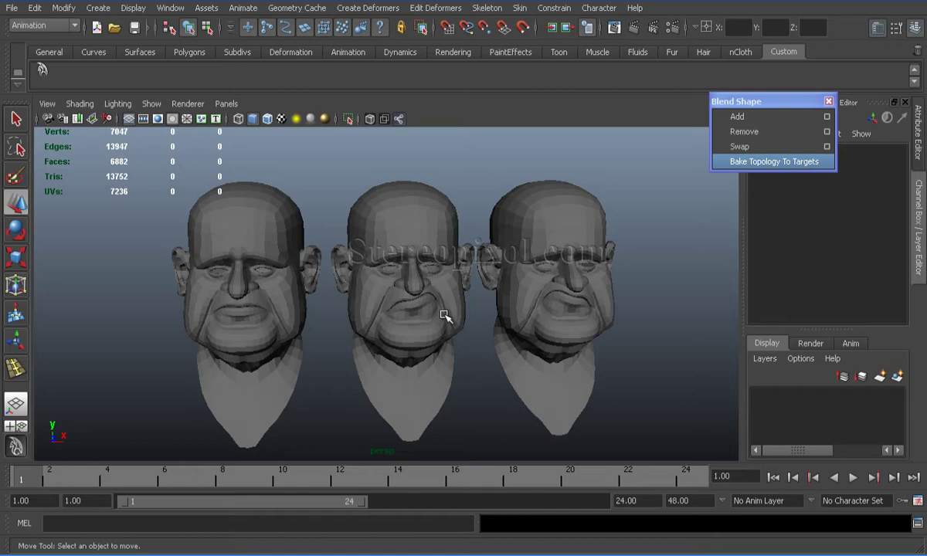
- Create a blend shape on the neutral head with the left and right lip disgust heads as targets
{"action": "right_click_drag", "start_coordinate": [426, 285], "coordinate": [348, 256], "text": "alt"}
{"action": "left_click", "coordinate": [394, 236]}
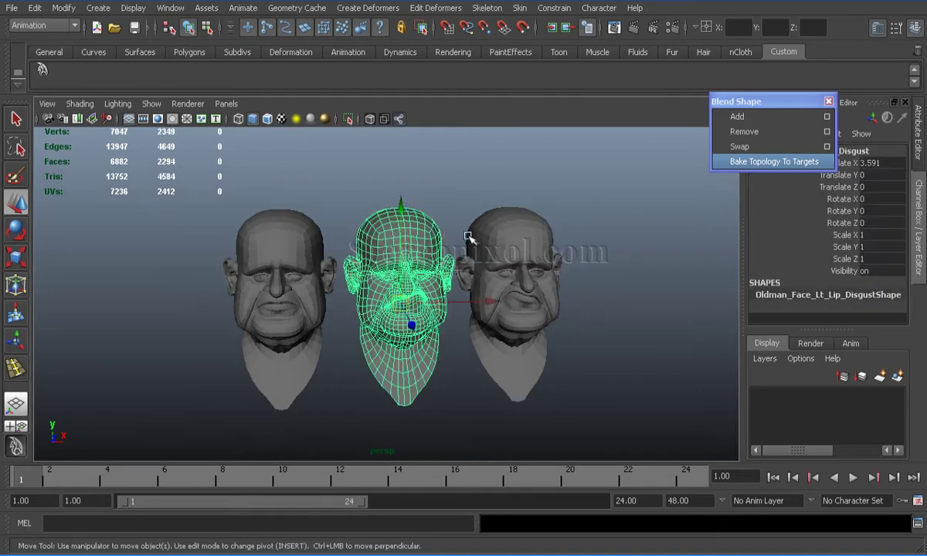
{"action": "left_click", "coordinate": [479, 220], "text": "shift"}
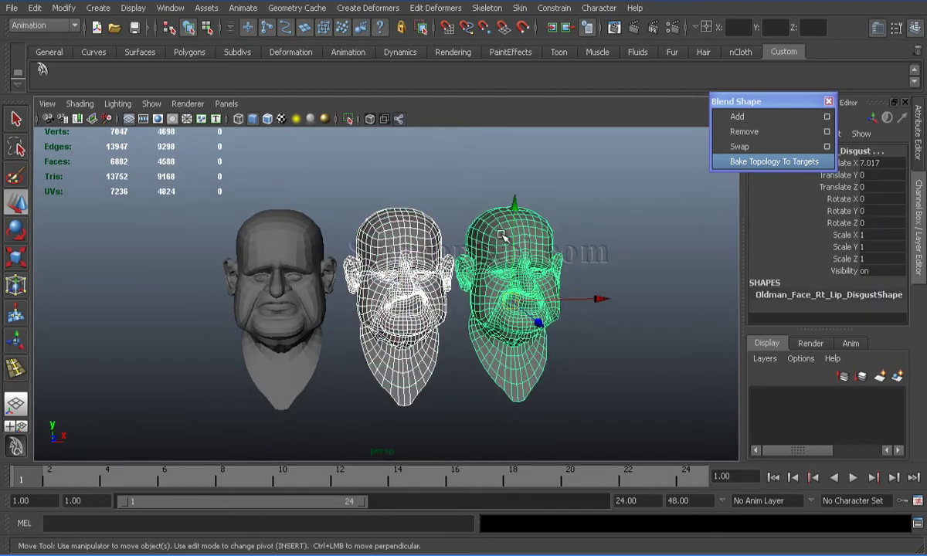
{"action": "left_click", "coordinate": [279, 238]}
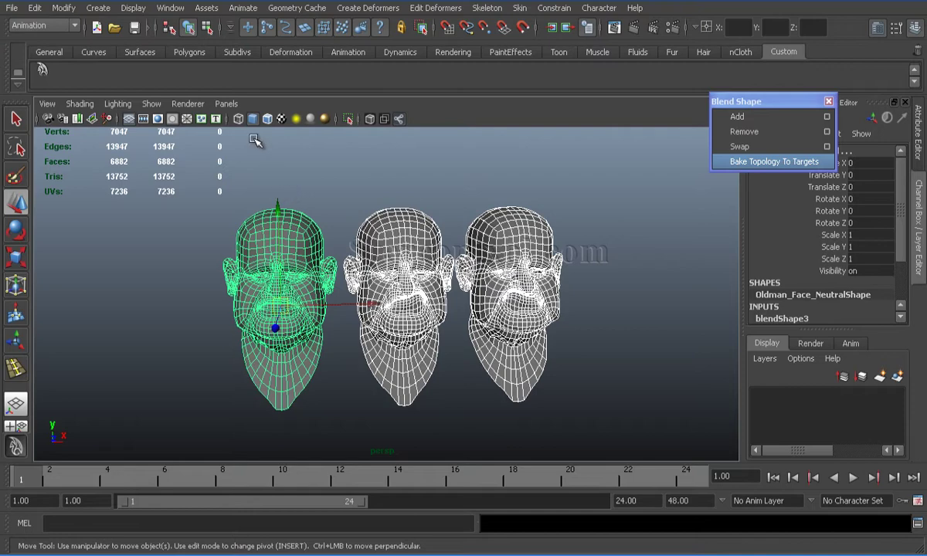
{"action": "left_click", "coordinate": [366, 9]}
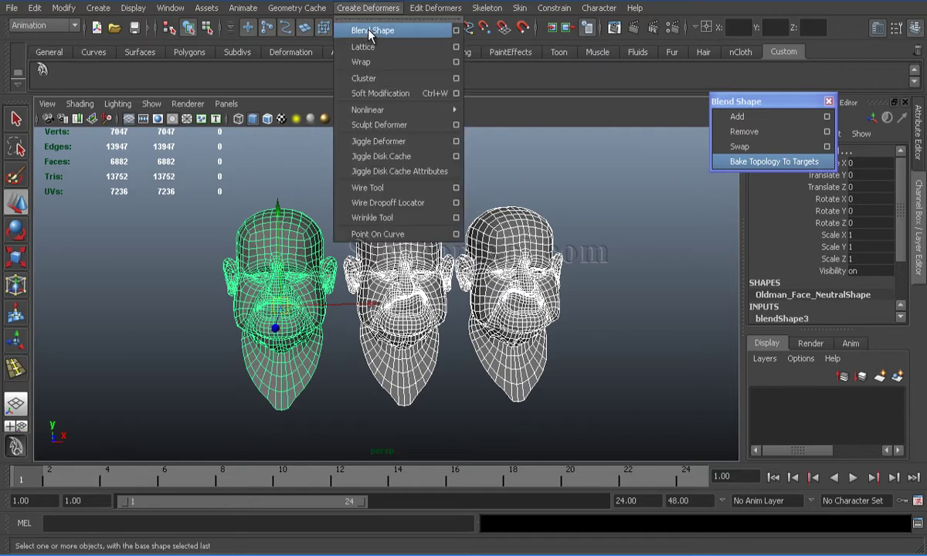
{"action": "left_click", "coordinate": [372, 30]}
{"action": "left_click", "coordinate": [332, 159]}
{"action": "key", "text": "5"}
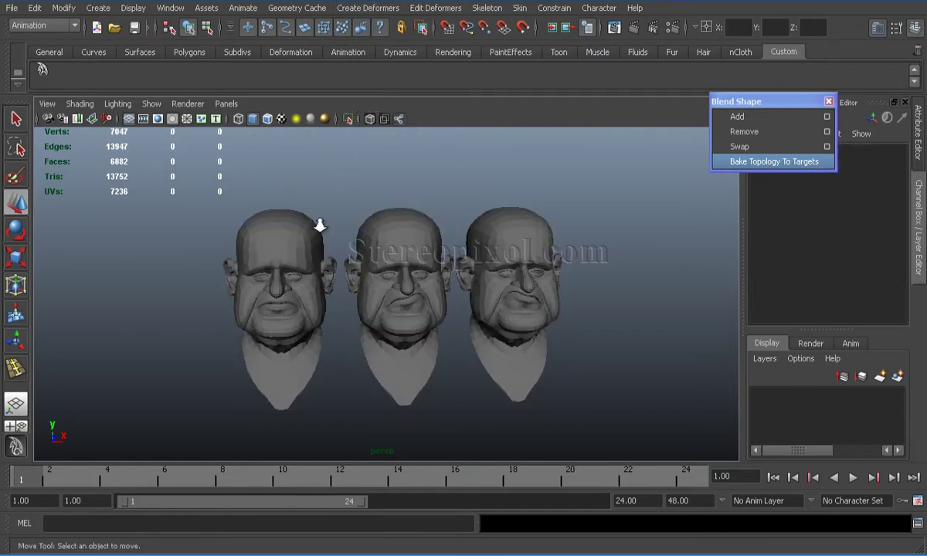
{"action": "mouse_move", "coordinate": [319, 224]}
{"action": "right_mouse_down", "text": "alt"}
{"action": "mouse_move", "coordinate": [368, 270]}
{"action": "mouse_move", "coordinate": [302, 225]}
{"action": "right_mouse_up", "text": "alt"}
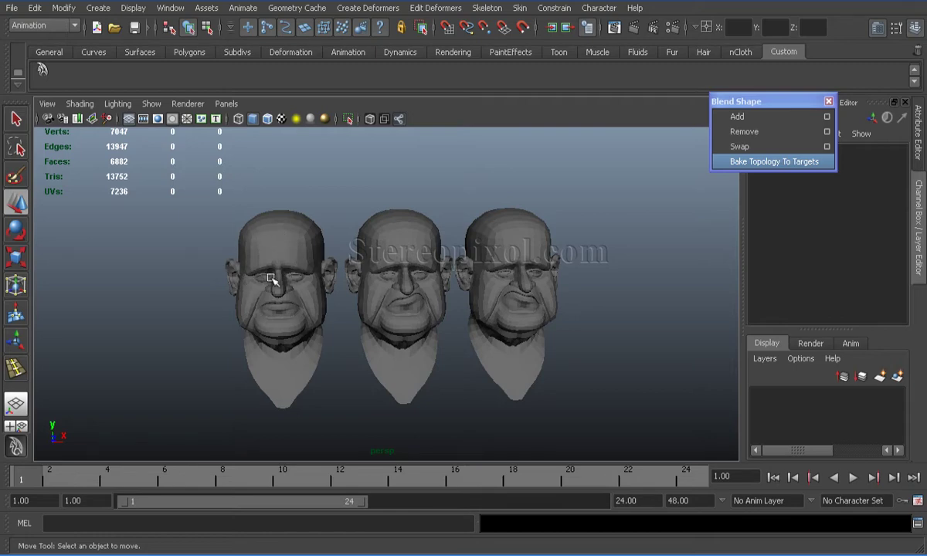
- Insert an edge loop around the neutral head's lips, just beside the existing loop at the lower lip's outline
{"action": "right_click_drag", "start_coordinate": [270, 246], "coordinate": [301, 313], "text": "alt"}
{"action": "left_click_drag", "start_coordinate": [302, 312], "coordinate": [314, 283], "text": "alt"}
{"action": "right_click_drag", "start_coordinate": [315, 283], "coordinate": [300, 310], "text": "alt"}
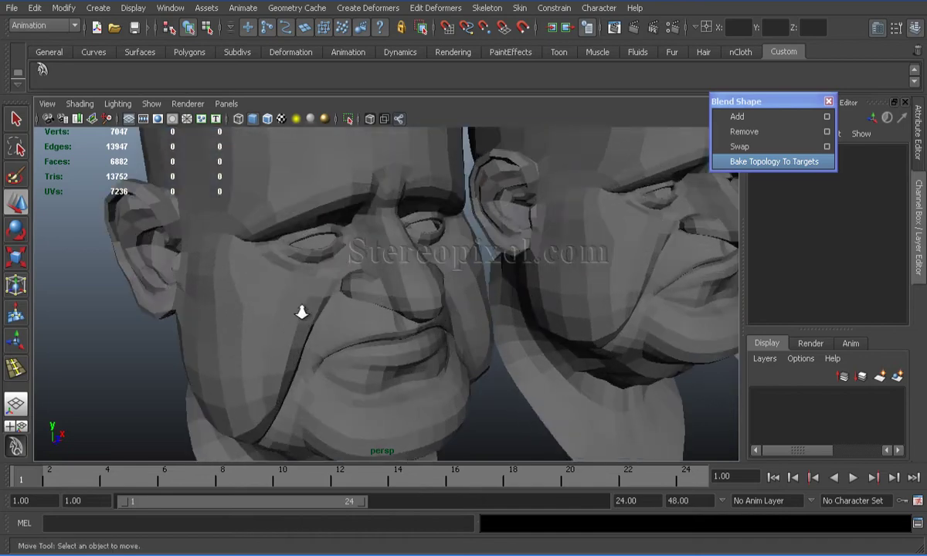
{"action": "left_click_drag", "start_coordinate": [299, 311], "coordinate": [278, 305], "text": "alt"}
{"action": "right_click_drag", "start_coordinate": [278, 305], "coordinate": [286, 300], "text": "alt"}
{"action": "left_click", "coordinate": [300, 309]}
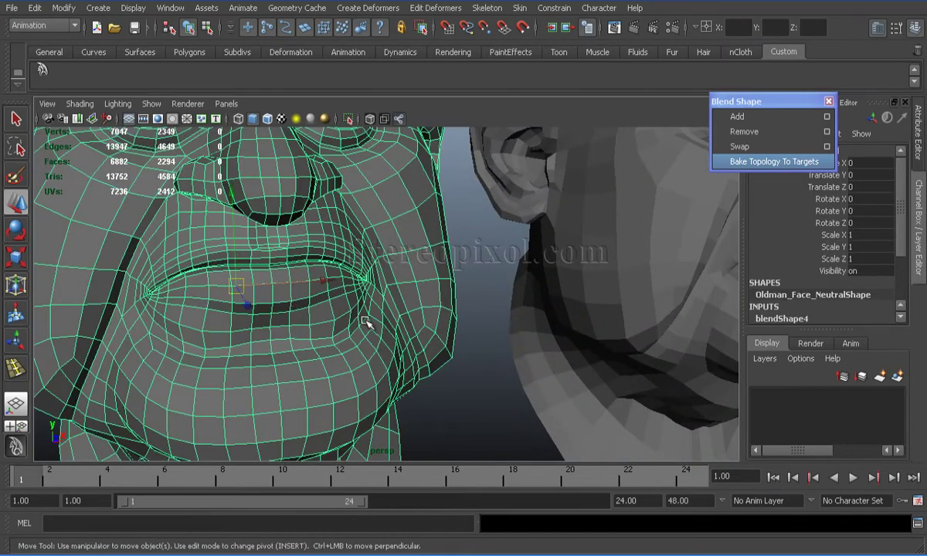
{"action": "left_click_drag", "start_coordinate": [282, 323], "coordinate": [316, 333], "text": "alt"}
{"action": "right_click_drag", "start_coordinate": [316, 333], "coordinate": [320, 350], "text": "alt"}
{"action": "left_click_drag", "start_coordinate": [320, 350], "coordinate": [287, 331], "text": "alt"}
{"action": "right_click_drag", "start_coordinate": [287, 331], "coordinate": [290, 340], "text": "alt"}
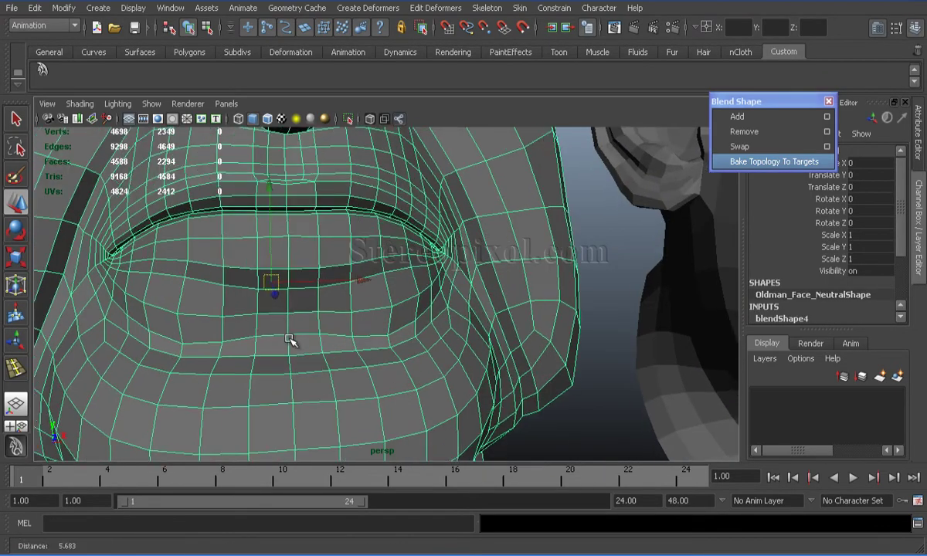
{"action": "scroll", "coordinate": [320, 328], "scroll_direction": "up", "scroll_amount": 1}
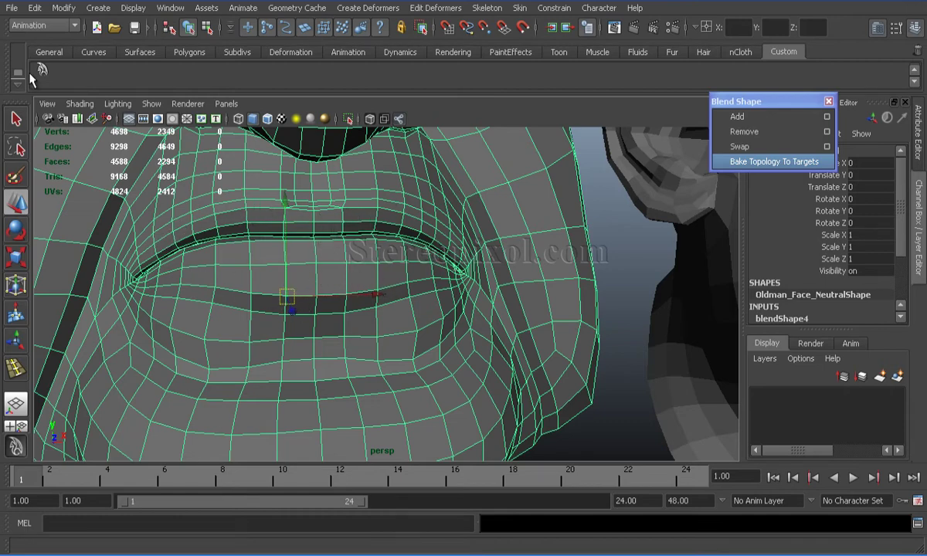
{"action": "left_click", "coordinate": [33, 26]}
{"action": "left_click", "coordinate": [27, 49]}
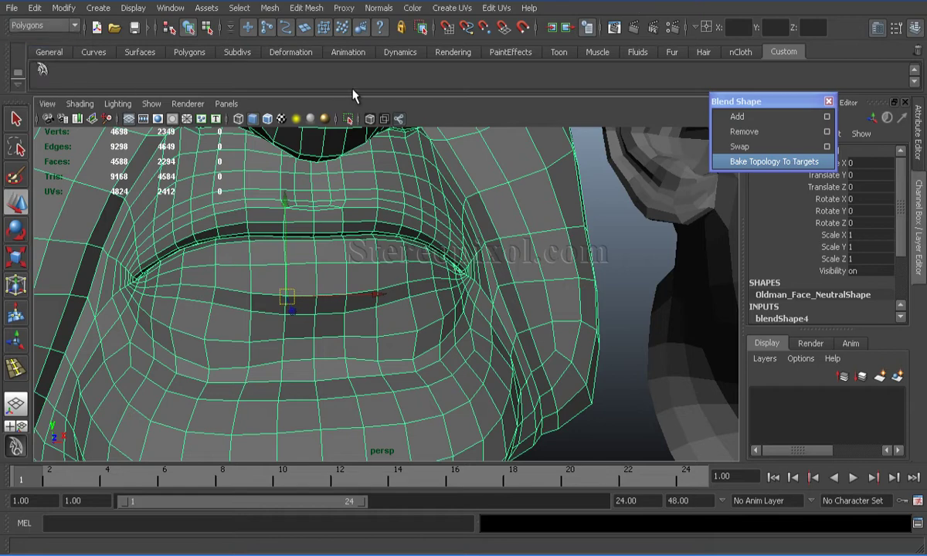
{"action": "left_click", "coordinate": [306, 8]}
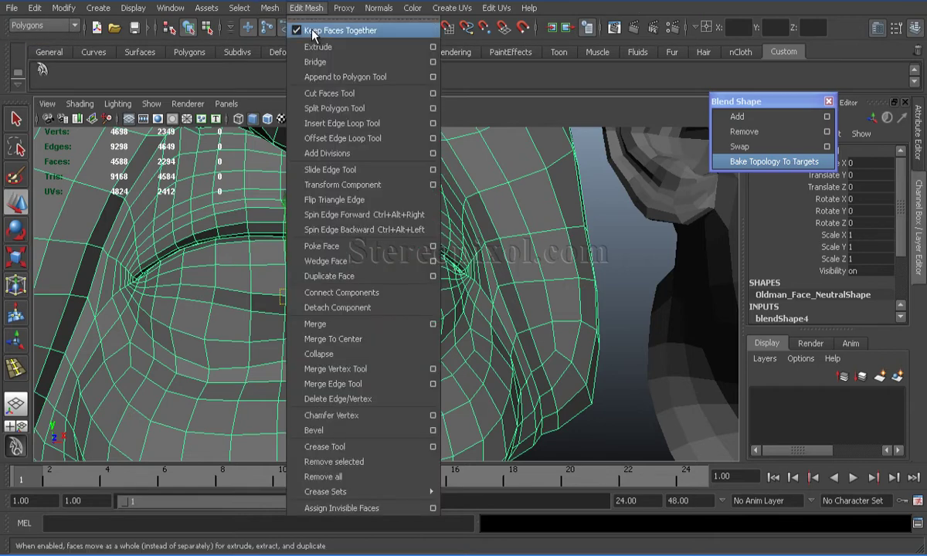
{"action": "left_click", "coordinate": [324, 125]}
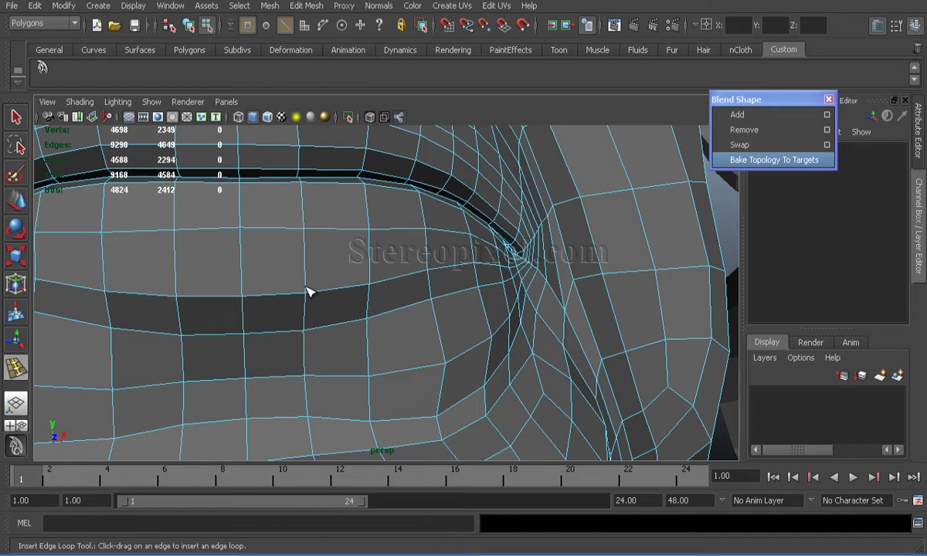
{"action": "left_click_drag", "start_coordinate": [307, 292], "coordinate": [389, 295]}
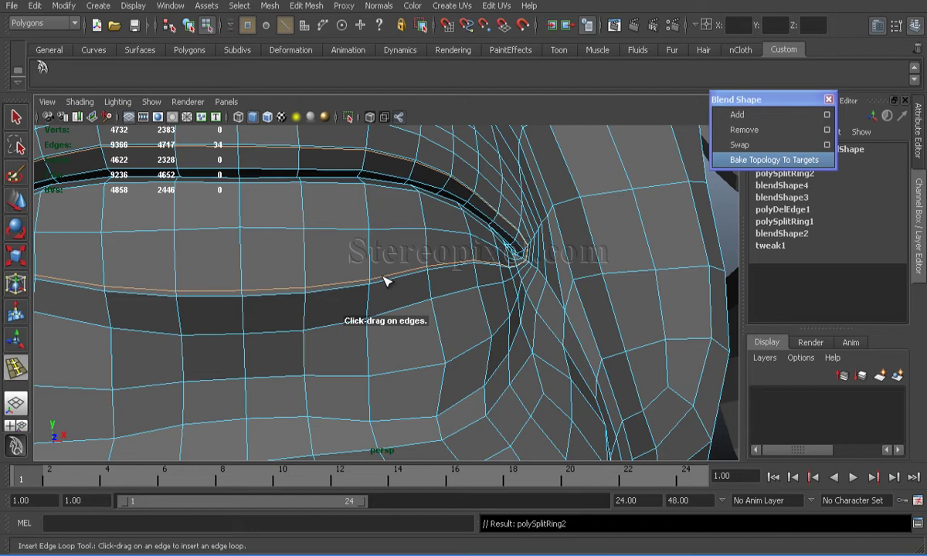
{"action": "key", "text": "w"}
- Bake the neutral head's modified topology to the blend shape target heads
{"action": "right_click_drag", "start_coordinate": [314, 244], "coordinate": [165, 201], "text": "alt"}
{"action": "left_click", "coordinate": [196, 264]}
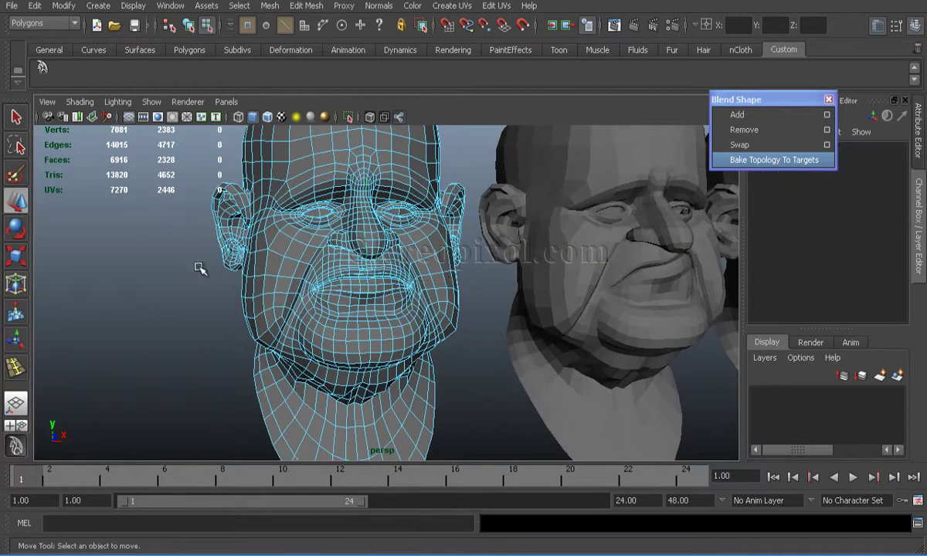
{"action": "left_click", "coordinate": [243, 255]}
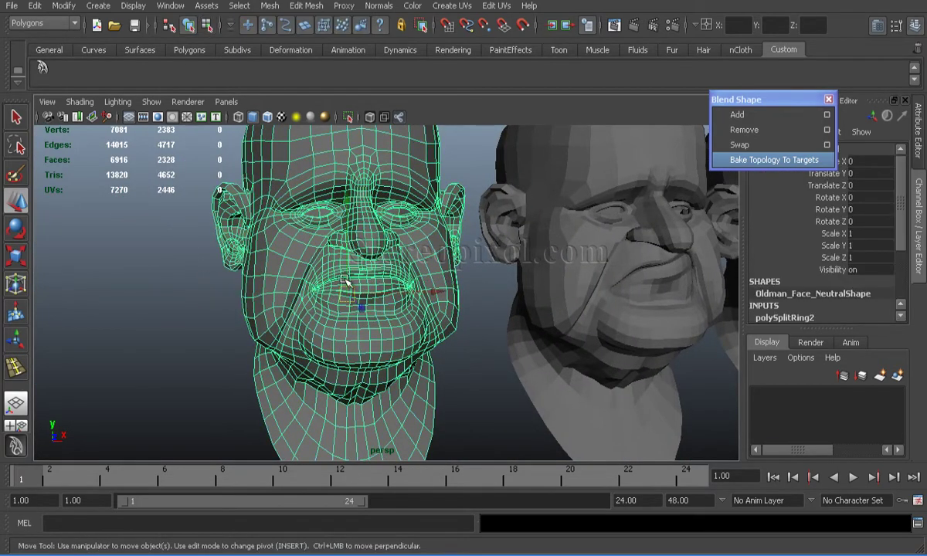
{"action": "left_click_drag", "start_coordinate": [295, 245], "coordinate": [278, 241], "text": "alt"}
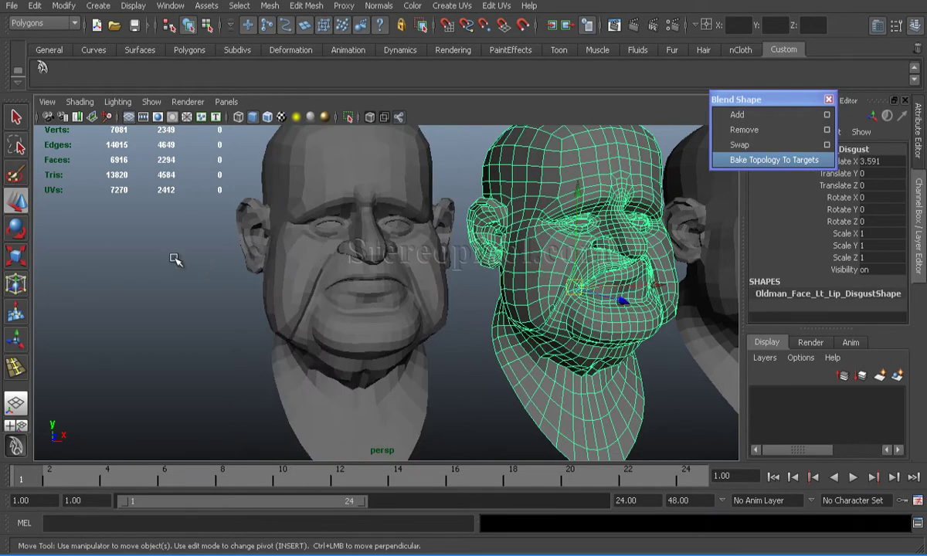
{"action": "left_click", "coordinate": [164, 243]}
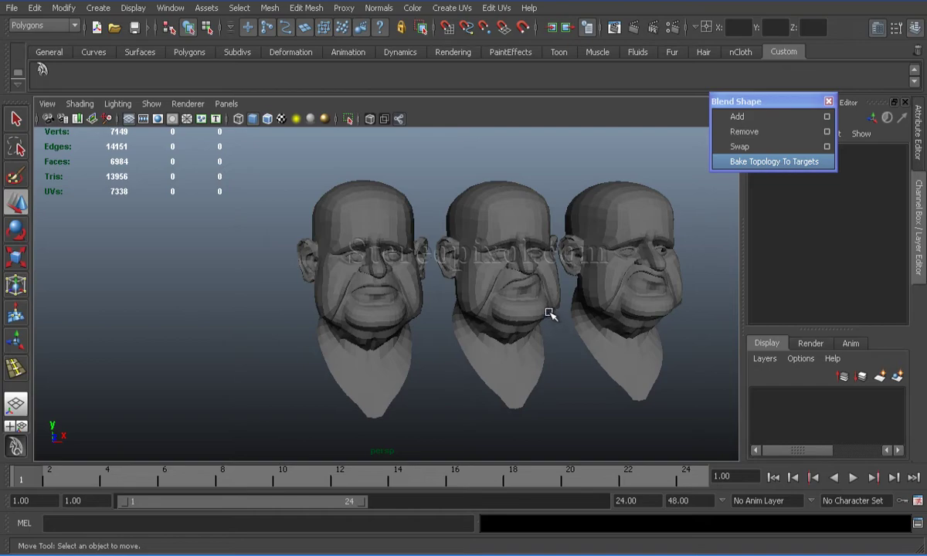
- Examine the lip edge loops on the left and right lip disgust target heads
{"action": "scroll", "coordinate": [549, 315], "scroll_direction": "up", "scroll_amount": 6}
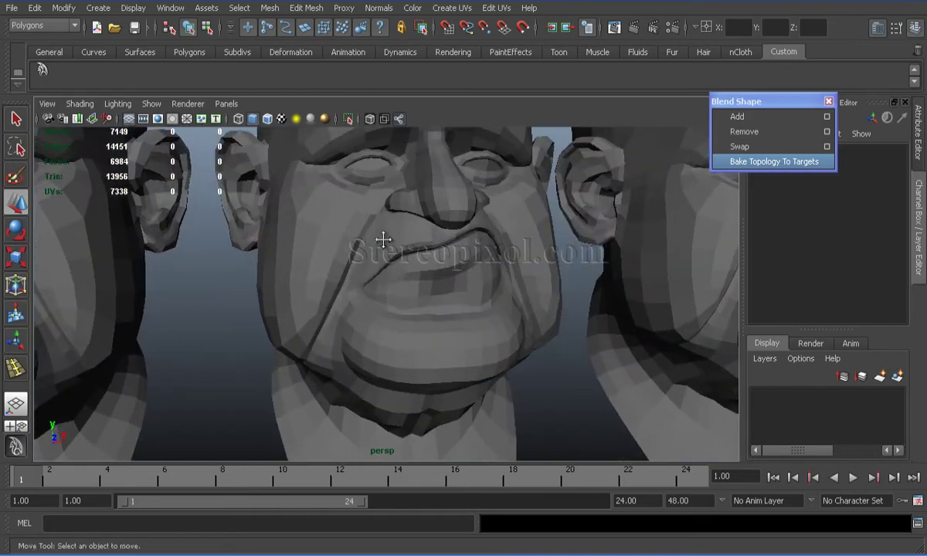
{"action": "left_click", "coordinate": [384, 236]}
{"action": "scroll", "coordinate": [452, 313], "scroll_direction": "up", "scroll_amount": 6}
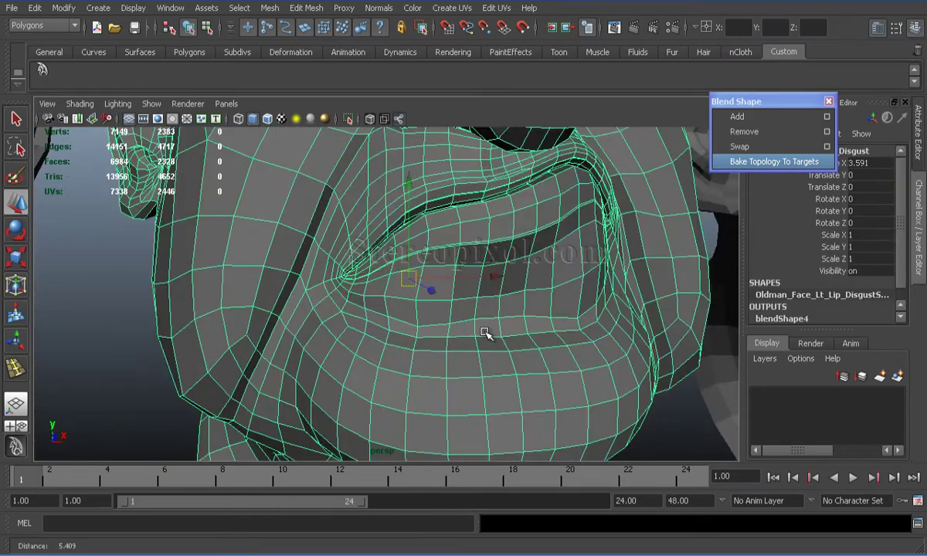
{"action": "scroll", "coordinate": [386, 290], "scroll_direction": "up", "scroll_amount": 4}
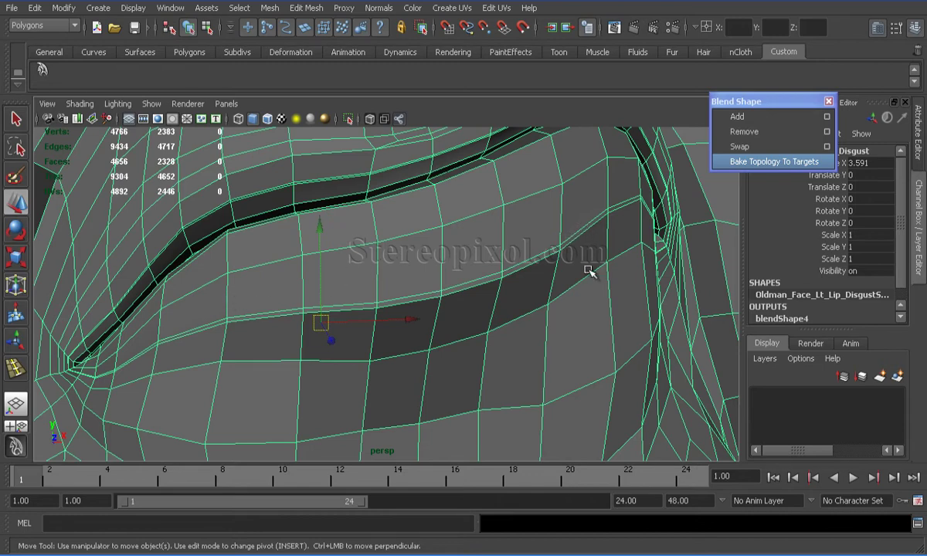
{"action": "middle_click_drag", "start_coordinate": [593, 251], "coordinate": [203, 252], "text": "alt"}
{"action": "middle_click_drag", "start_coordinate": [530, 253], "coordinate": [326, 261], "text": "alt"}
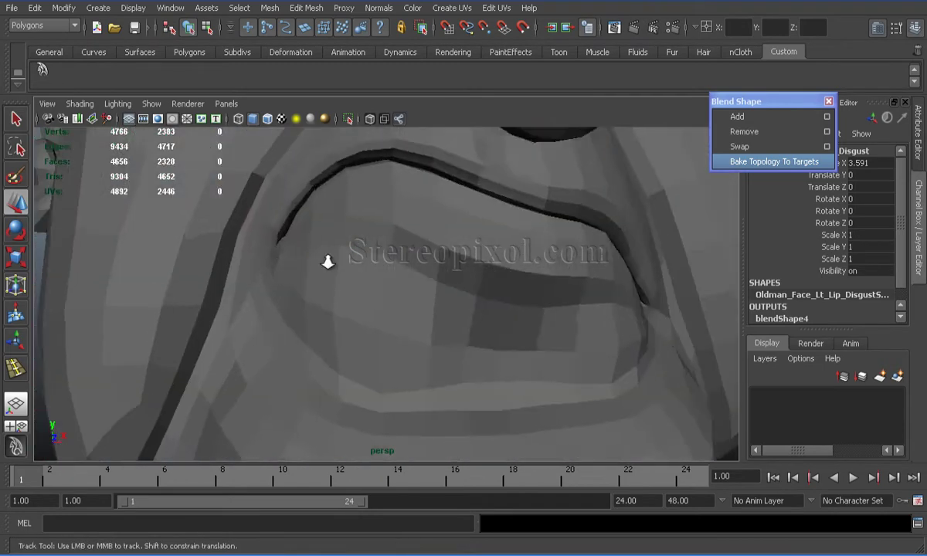
{"action": "scroll", "coordinate": [388, 265], "scroll_direction": "down", "scroll_amount": 2}
{"action": "left_click", "coordinate": [413, 260]}
{"action": "scroll", "coordinate": [423, 267], "scroll_direction": "up", "scroll_amount": 2}
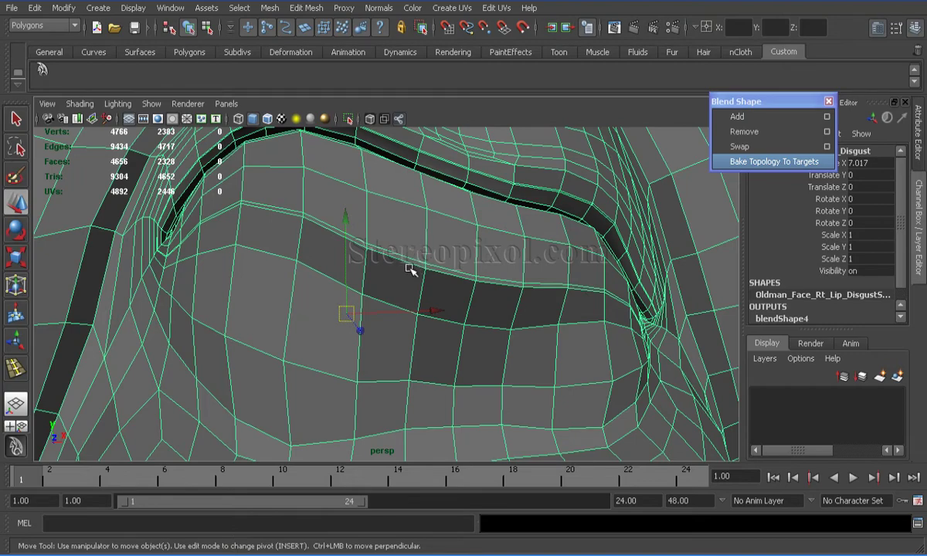
{"action": "right_click_drag", "start_coordinate": [551, 249], "coordinate": [312, 175], "text": "alt"}
{"action": "right_click_drag", "start_coordinate": [442, 267], "coordinate": [393, 232], "text": "alt"}
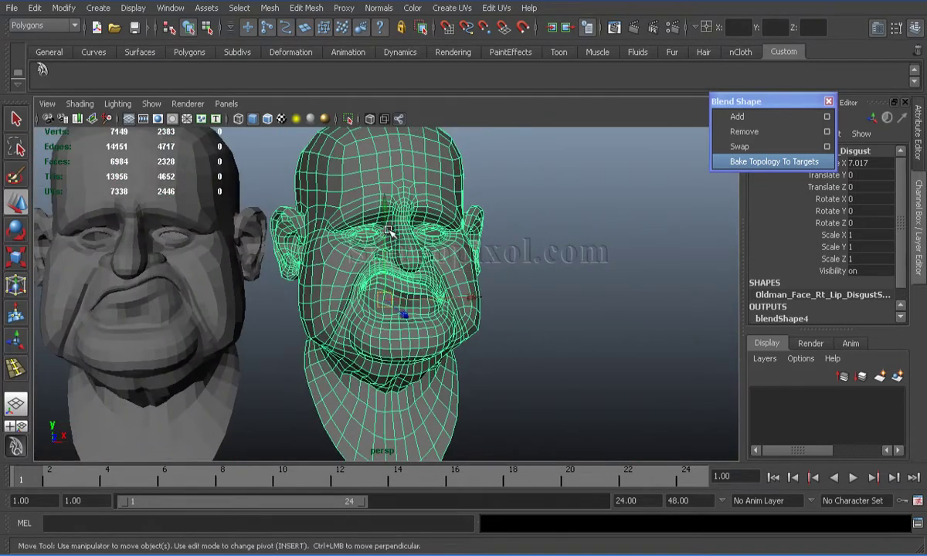
{"action": "middle_click_drag", "start_coordinate": [139, 216], "coordinate": [357, 204], "text": "alt"}
{"action": "scroll", "coordinate": [396, 214], "scroll_direction": "down", "scroll_amount": 5}
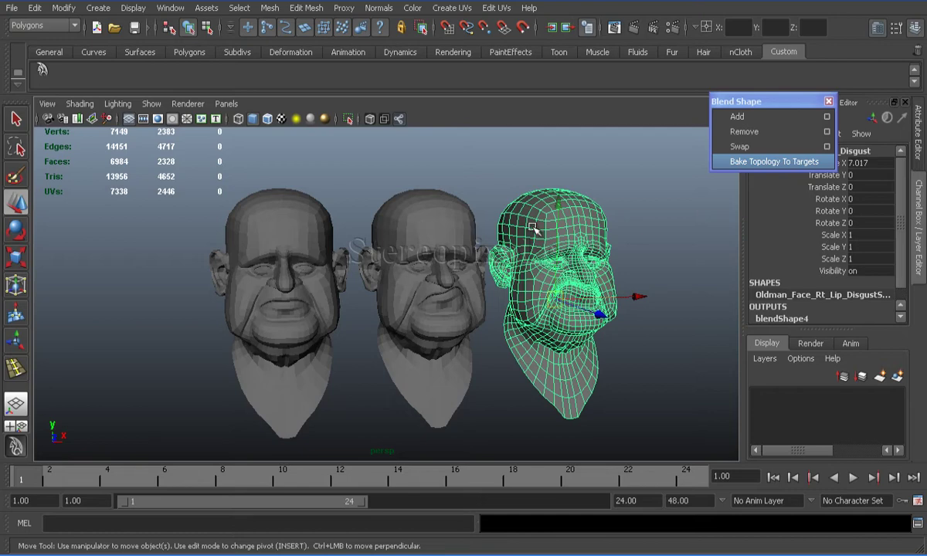
{"action": "left_click", "coordinate": [446, 219]}
{"action": "left_click", "coordinate": [533, 205]}
{"action": "key", "text": "ctrl+z"}
{"action": "left_click", "coordinate": [312, 206]}
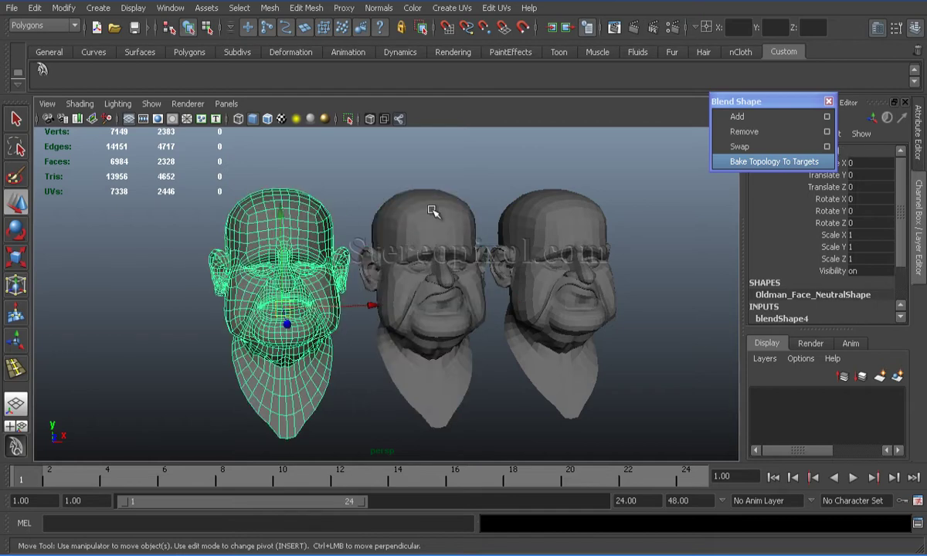
{"action": "left_click", "coordinate": [425, 200]}
{"action": "left_click", "coordinate": [413, 179]}
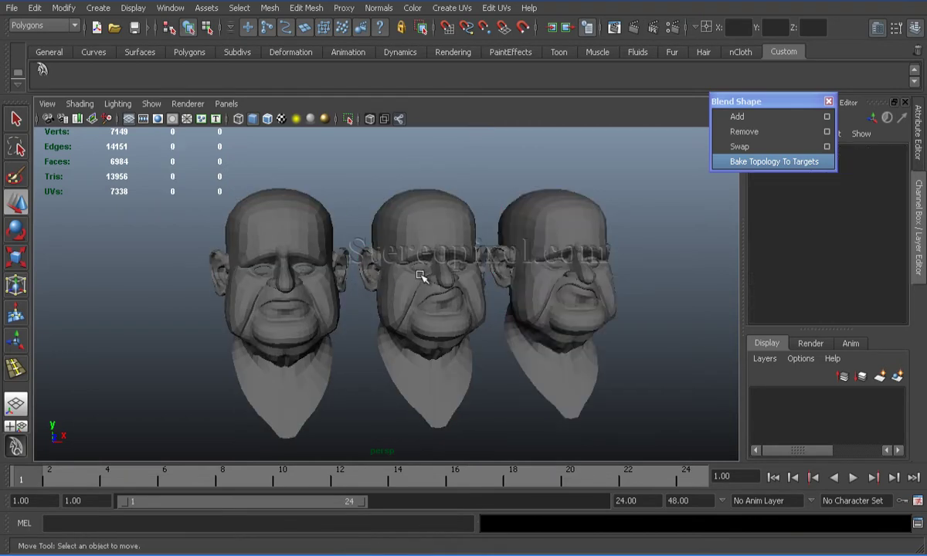
- Open the Blend Shape editor from the animation editors
{"action": "middle_click_drag", "start_coordinate": [420, 276], "coordinate": [459, 273], "text": "alt"}
{"action": "right_click_drag", "start_coordinate": [414, 280], "coordinate": [447, 353], "text": "alt"}
{"action": "left_click_drag", "start_coordinate": [447, 352], "coordinate": [421, 340], "text": "alt"}
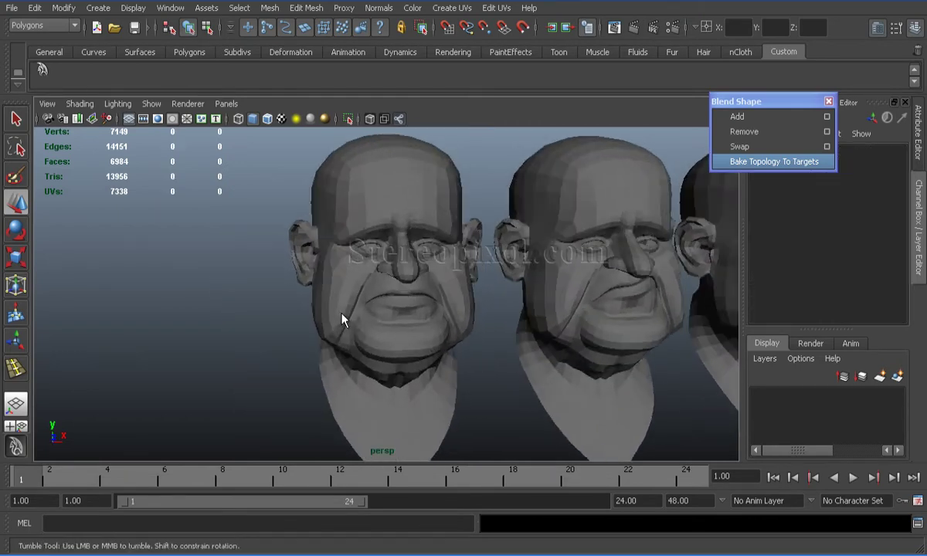
{"action": "left_click", "coordinate": [170, 8]}
{"action": "mouse_move", "coordinate": [190, 61]}
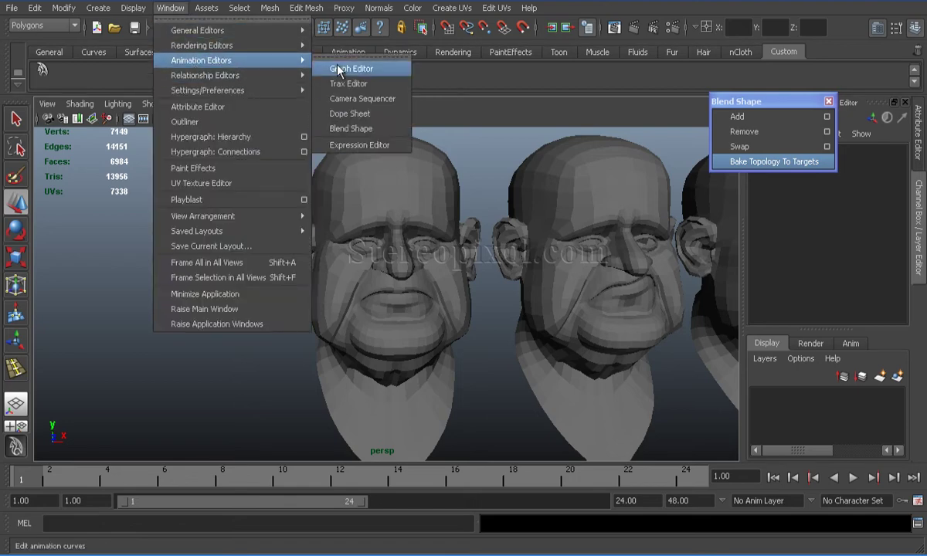
{"action": "left_click", "coordinate": [348, 128]}
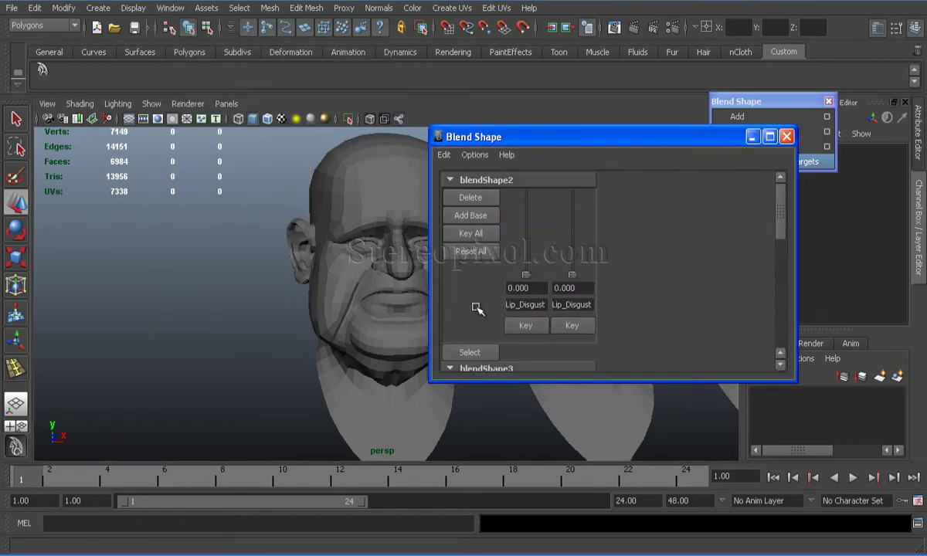
- Test both lip disgust sliders of blendShape2 against the neutral head's mouth and close the Blend Shape editor
{"action": "scroll", "coordinate": [323, 316], "scroll_direction": "up", "scroll_amount": 3}
{"action": "middle_click_drag", "start_coordinate": [302, 270], "coordinate": [220, 270], "text": "alt"}
{"action": "scroll", "coordinate": [272, 312], "scroll_direction": "up", "scroll_amount": 6}
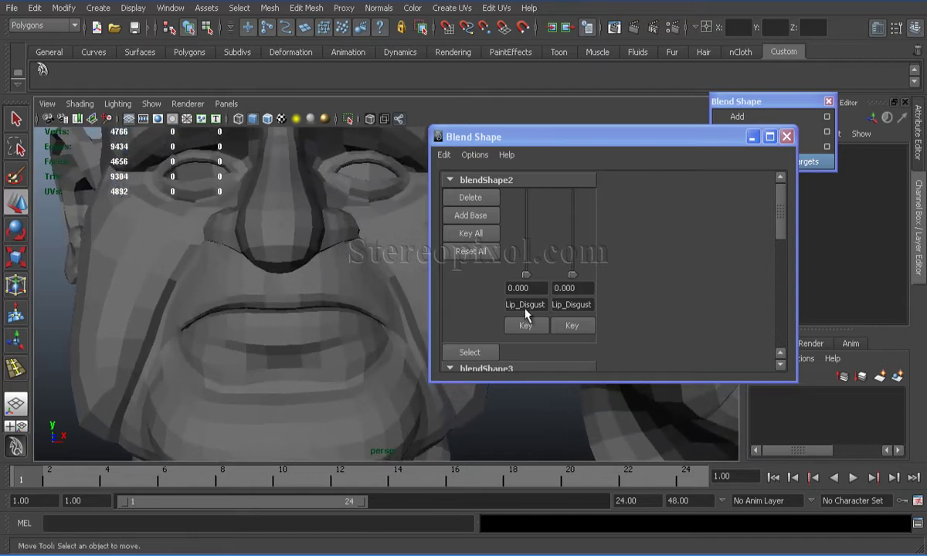
{"action": "left_click_drag", "start_coordinate": [525, 276], "coordinate": [524, 303]}
{"action": "left_click_drag", "start_coordinate": [574, 269], "coordinate": [586, 321]}
{"action": "left_click", "coordinate": [785, 137]}
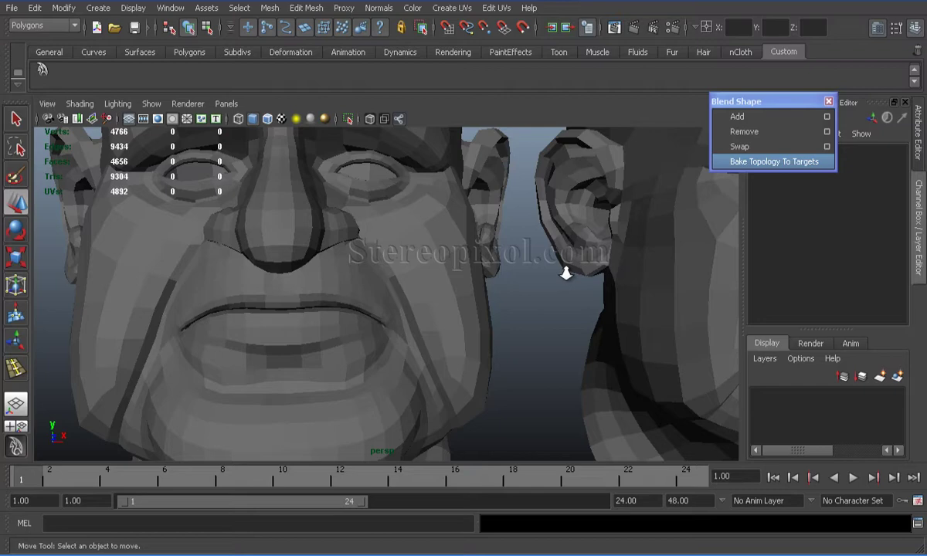
{"action": "right_click_drag", "start_coordinate": [526, 251], "coordinate": [315, 198], "text": "alt"}
{"action": "left_click_drag", "start_coordinate": [314, 199], "coordinate": [455, 285], "text": "alt"}
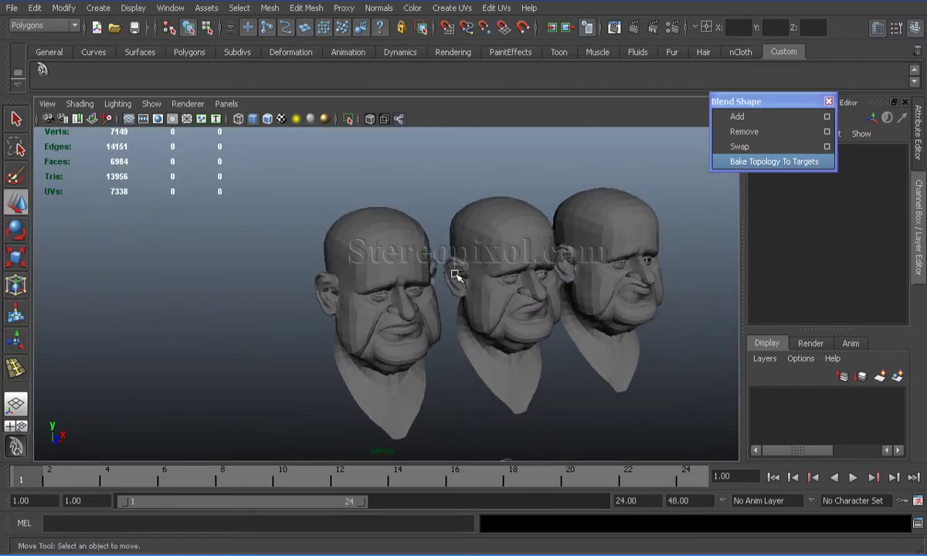
{"action": "right_click_drag", "start_coordinate": [424, 248], "coordinate": [442, 315], "text": "alt"}
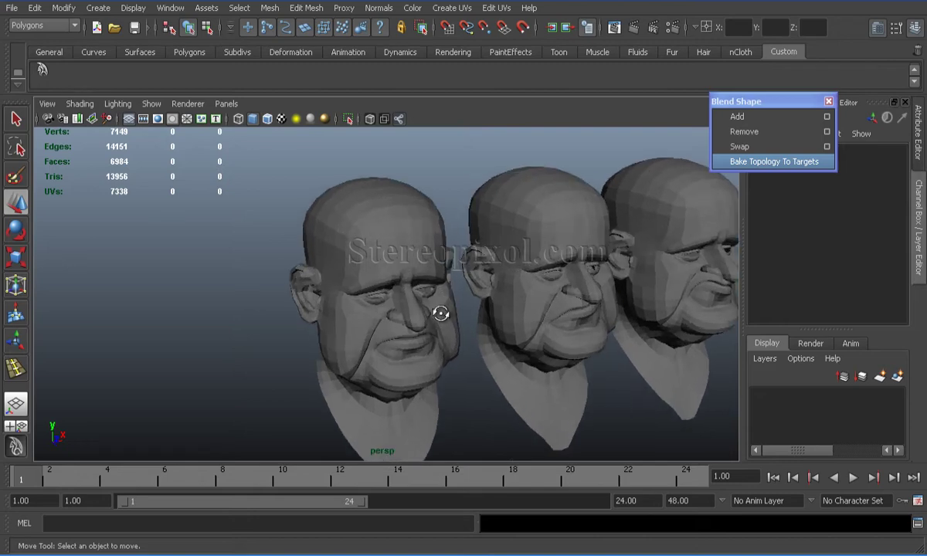
{"action": "left_click_drag", "start_coordinate": [498, 260], "coordinate": [540, 245], "text": "alt"}
{"action": "right_click_drag", "start_coordinate": [516, 251], "coordinate": [488, 289], "text": "alt"}
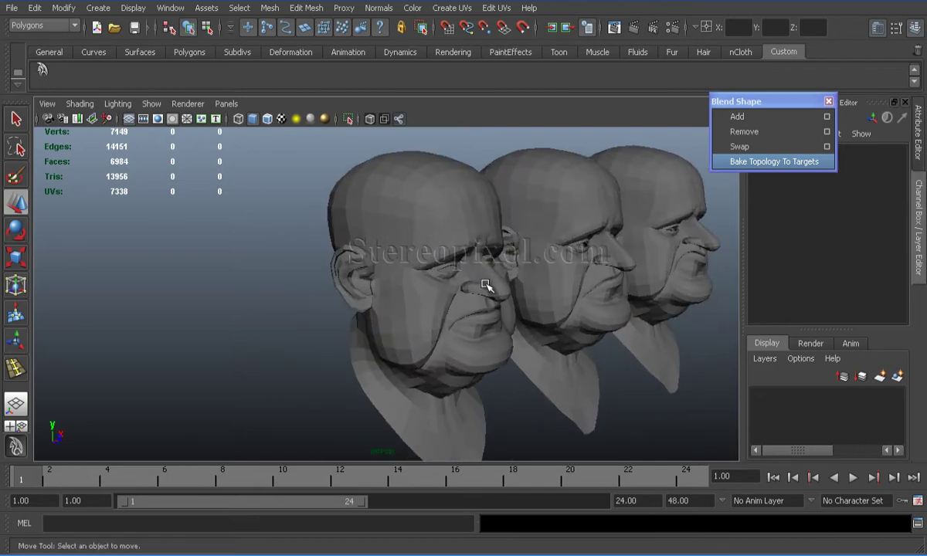
- Compare the neutral head with the two lip disgust target heads from the side and the front
{"action": "middle_click_drag", "start_coordinate": [465, 279], "coordinate": [397, 278], "text": "alt"}
{"action": "right_click_drag", "start_coordinate": [397, 278], "coordinate": [434, 309], "text": "alt"}
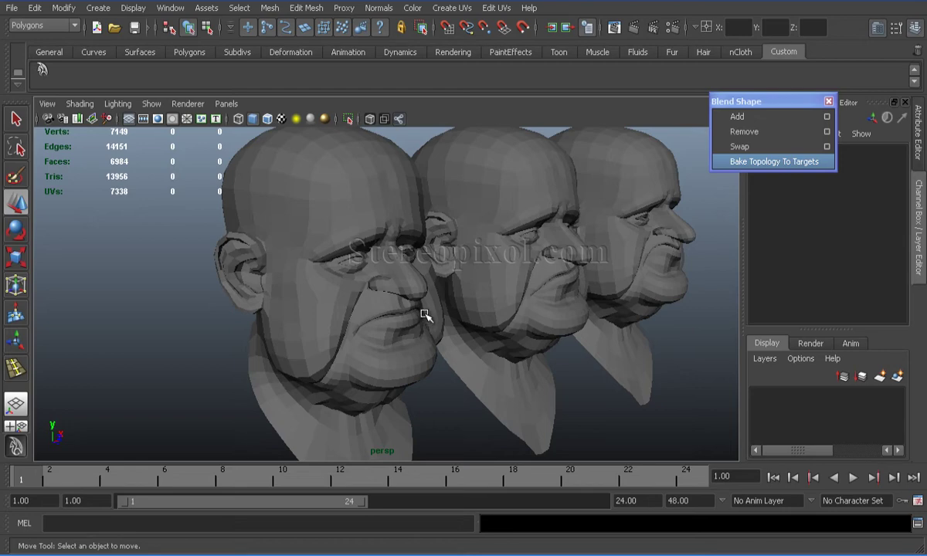
{"action": "left_click_drag", "start_coordinate": [462, 303], "coordinate": [235, 236], "text": "alt"}
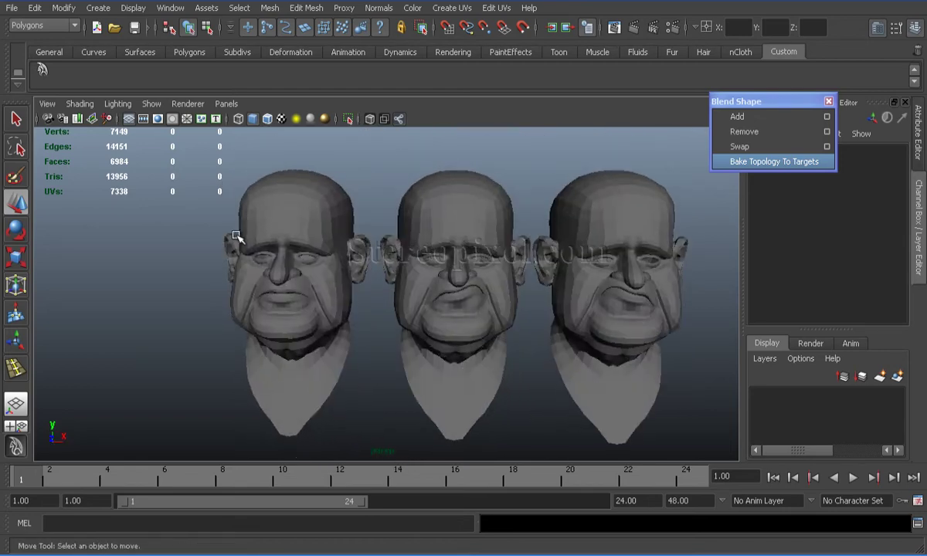
{"action": "middle_click_drag", "start_coordinate": [285, 236], "coordinate": [333, 253], "text": "alt"}
{"action": "right_click_drag", "start_coordinate": [333, 252], "coordinate": [350, 308], "text": "alt"}
{"action": "right_click_drag", "start_coordinate": [361, 256], "coordinate": [365, 301], "text": "alt"}
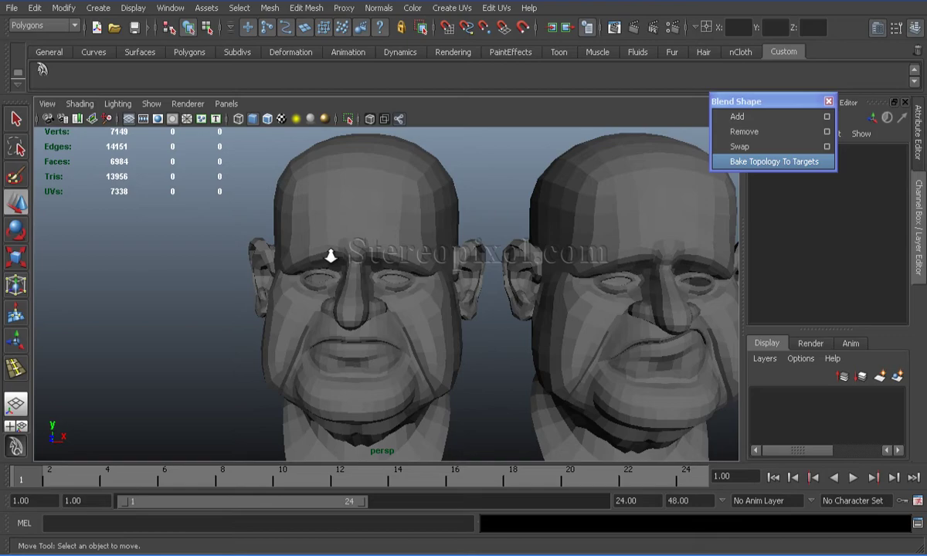
- Select the neutral head and examine the shape of its nose and surrounding mesh from several angles
{"action": "left_click", "coordinate": [324, 219]}
{"action": "right_click_drag", "start_coordinate": [372, 249], "coordinate": [410, 319], "text": "alt"}
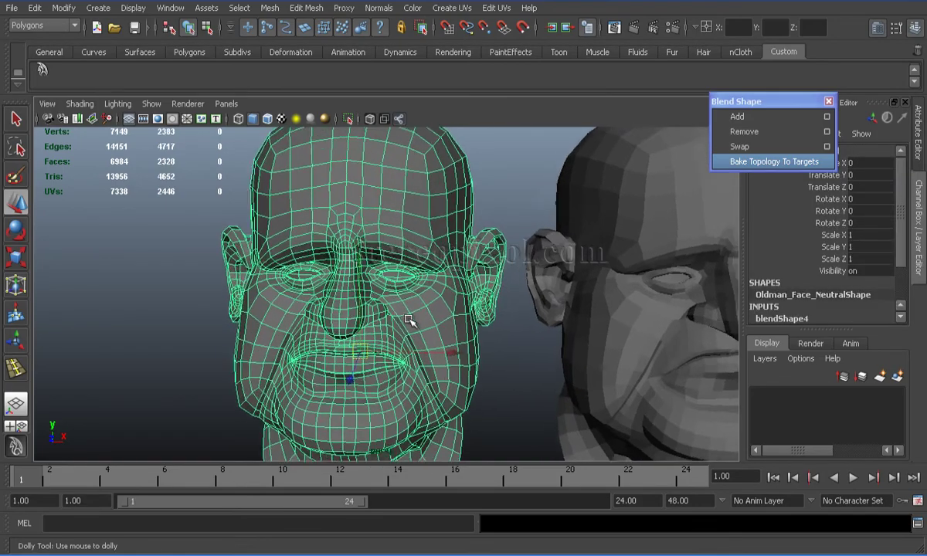
{"action": "left_click_drag", "start_coordinate": [409, 319], "coordinate": [356, 278], "text": "alt"}
{"action": "right_click_drag", "start_coordinate": [356, 278], "coordinate": [430, 314], "text": "alt"}
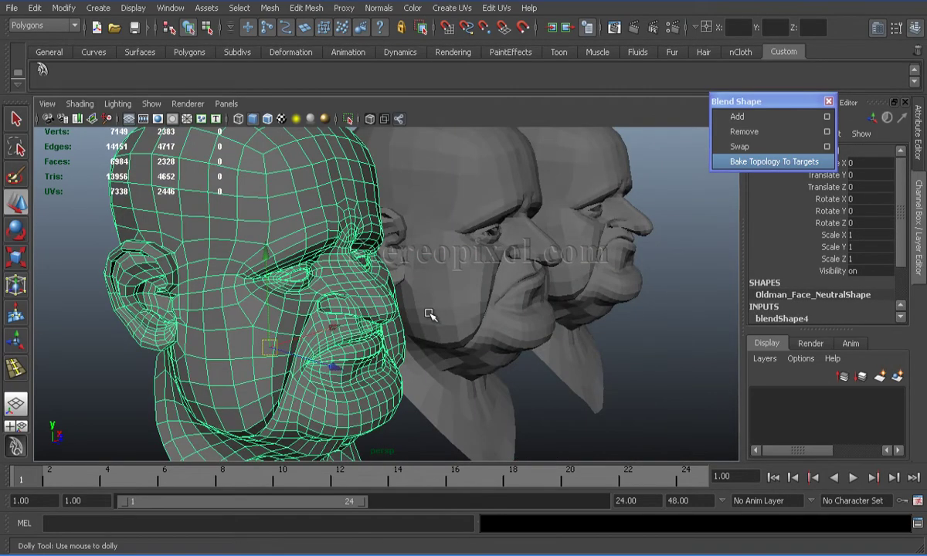
{"action": "left_click_drag", "start_coordinate": [430, 314], "coordinate": [448, 284], "text": "alt"}
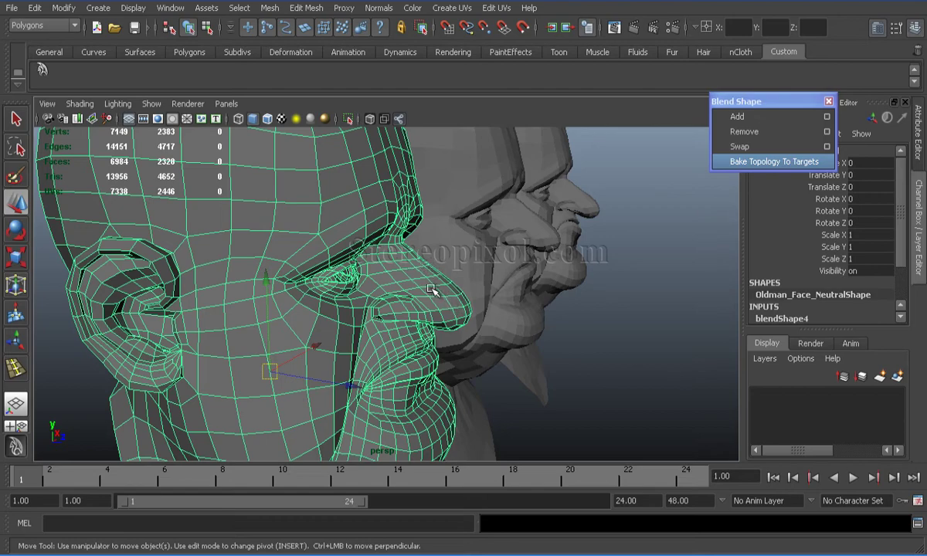
{"action": "right_click_drag", "start_coordinate": [432, 280], "coordinate": [496, 289], "text": "alt"}
{"action": "left_click_drag", "start_coordinate": [496, 289], "coordinate": [498, 287], "text": "alt"}
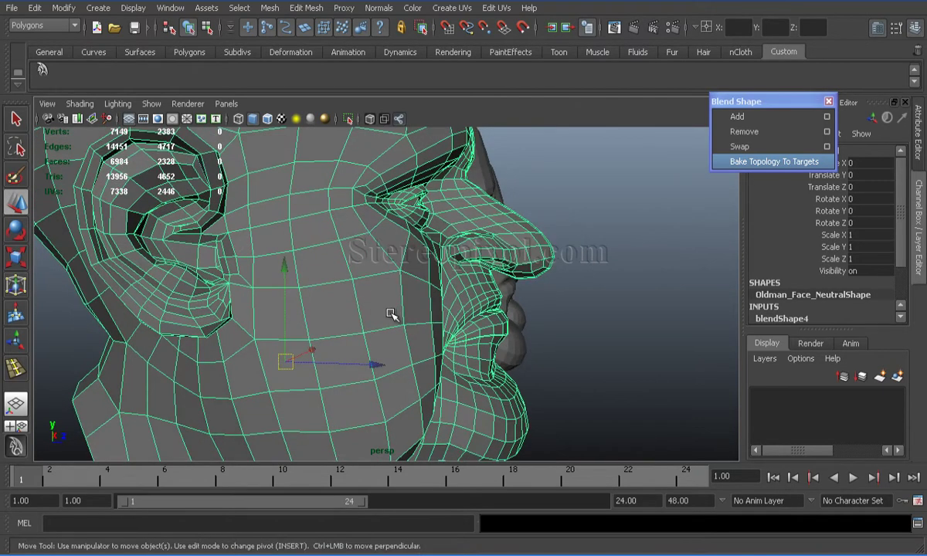
{"action": "left_click_drag", "start_coordinate": [390, 315], "coordinate": [377, 317], "text": "alt"}
{"action": "right_click_drag", "start_coordinate": [377, 316], "coordinate": [296, 283], "text": "alt"}
{"action": "left_click_drag", "start_coordinate": [296, 284], "coordinate": [316, 270], "text": "alt"}
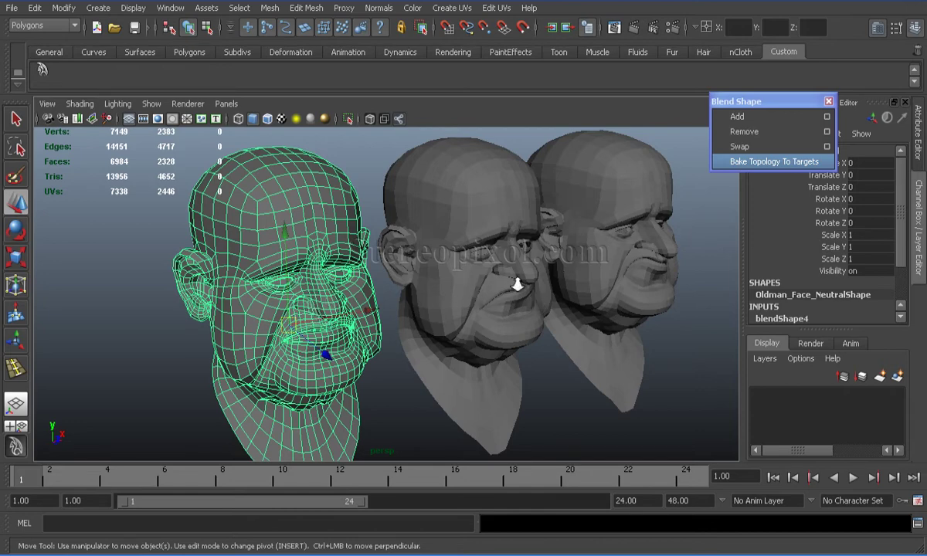
{"action": "right_click_drag", "start_coordinate": [516, 282], "coordinate": [352, 307], "text": "alt"}
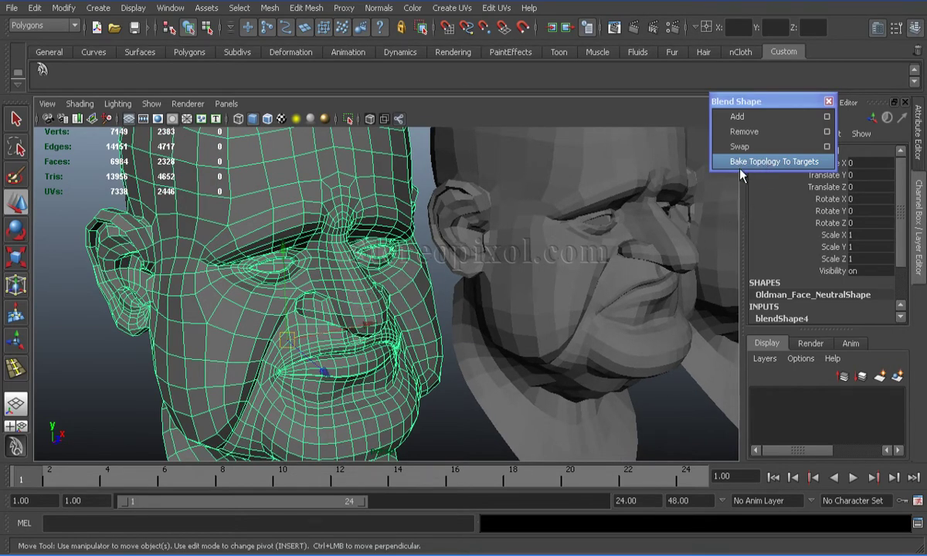
{"action": "left_click_drag", "start_coordinate": [471, 290], "coordinate": [426, 360], "text": "alt"}
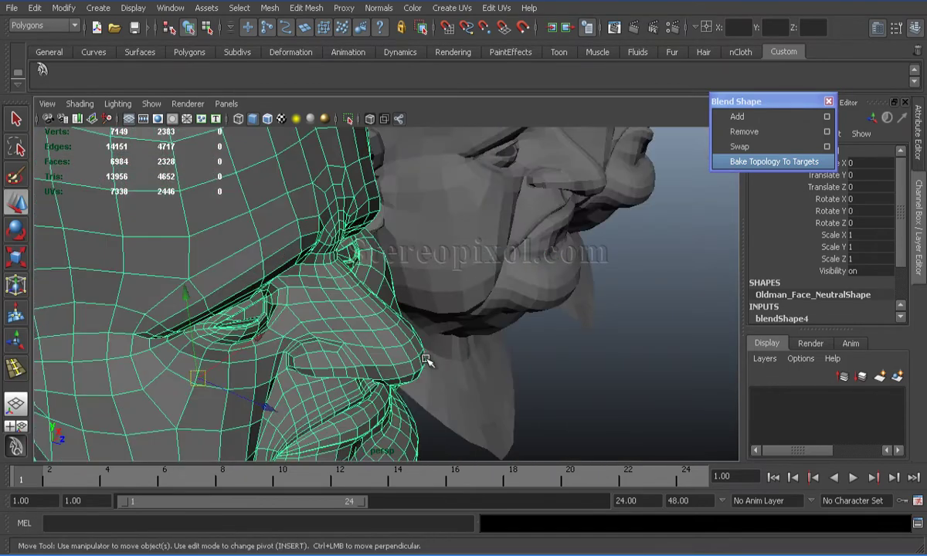
{"action": "left_click_drag", "start_coordinate": [431, 308], "coordinate": [508, 353], "text": "alt"}
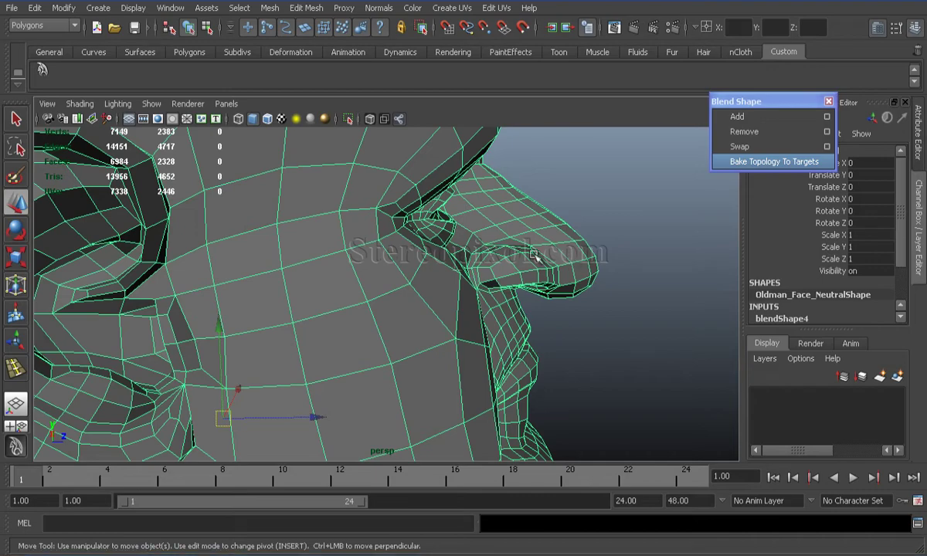
- Switch the neutral head to vertex editing and select the vertices at the tip of the nose
{"action": "left_click", "coordinate": [591, 277]}
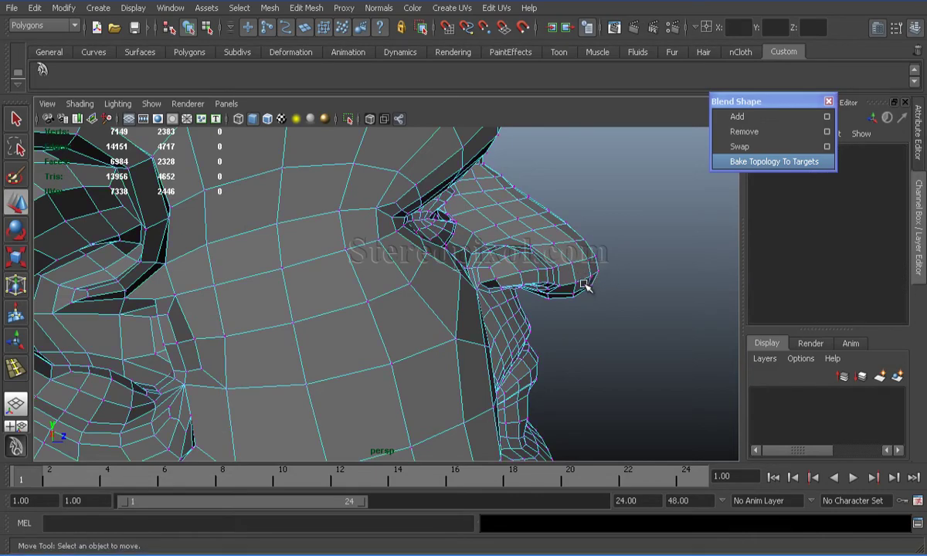
{"action": "left_click_drag", "start_coordinate": [516, 275], "coordinate": [266, 311], "text": "alt"}
{"action": "middle_click_drag", "start_coordinate": [265, 311], "coordinate": [529, 294], "text": "alt"}
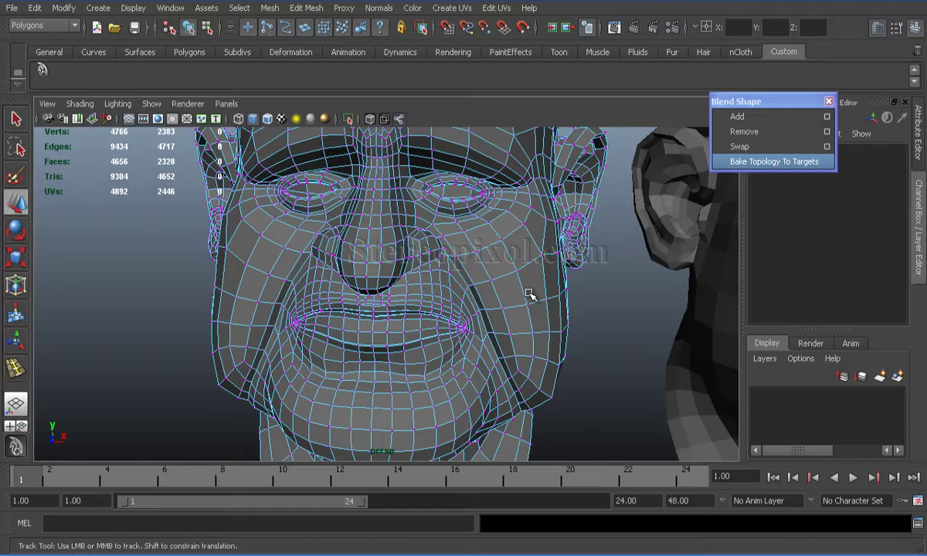
{"action": "left_click_drag", "start_coordinate": [530, 293], "coordinate": [369, 272], "text": "alt"}
{"action": "left_click_drag", "start_coordinate": [506, 301], "coordinate": [202, 286], "text": "alt"}
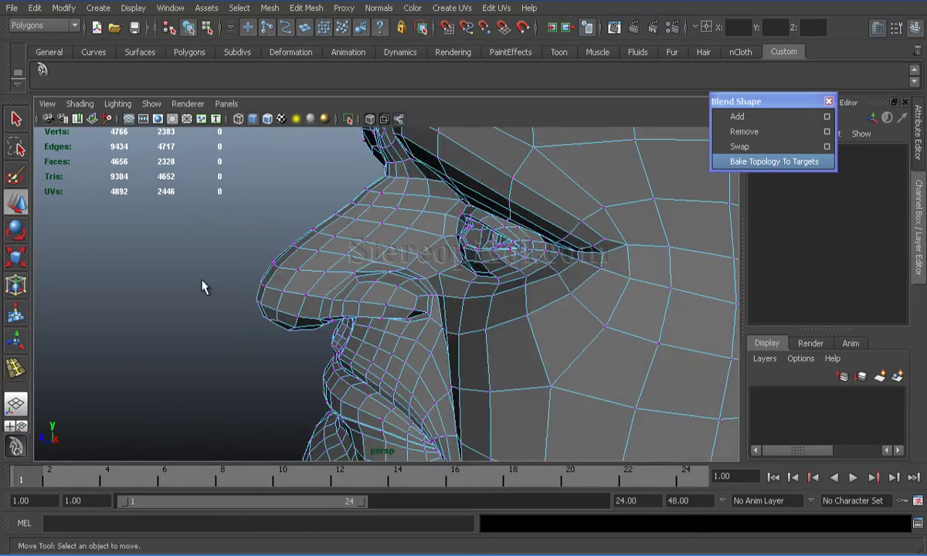
{"action": "left_click_drag", "start_coordinate": [259, 306], "coordinate": [263, 308]}
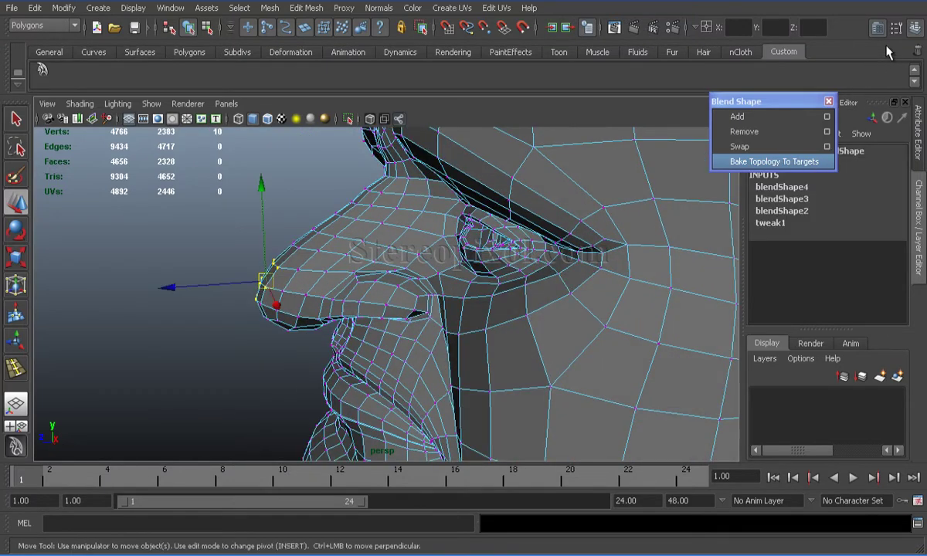
- Enable Soft Select in the Move Tool settings and close the settings
{"action": "left_click", "coordinate": [904, 27]}
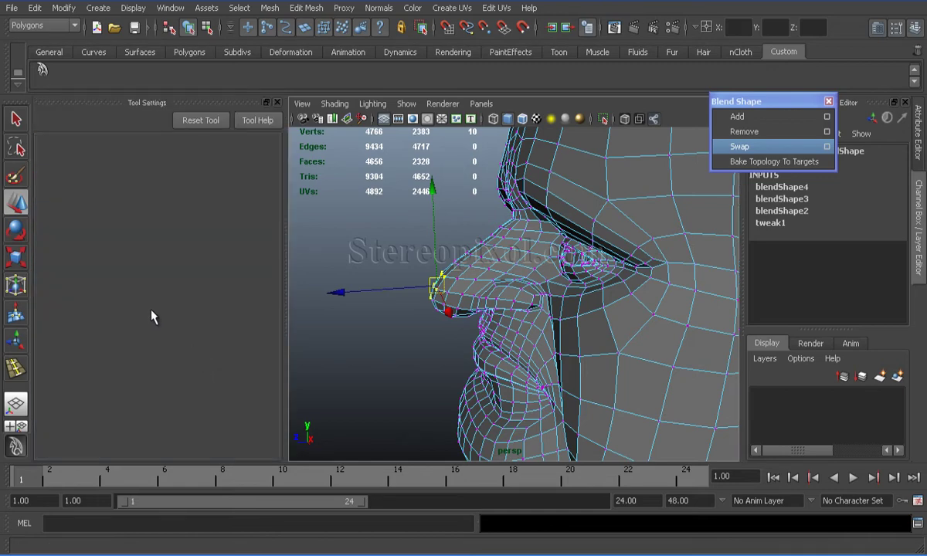
{"action": "scroll", "coordinate": [116, 324], "scroll_direction": "down", "scroll_amount": 5}
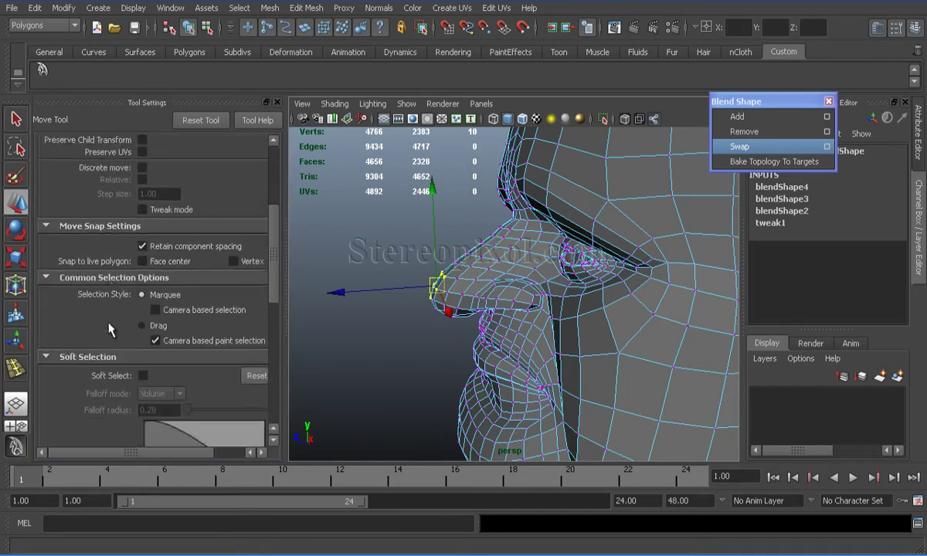
{"action": "scroll", "coordinate": [110, 328], "scroll_direction": "down", "scroll_amount": 2}
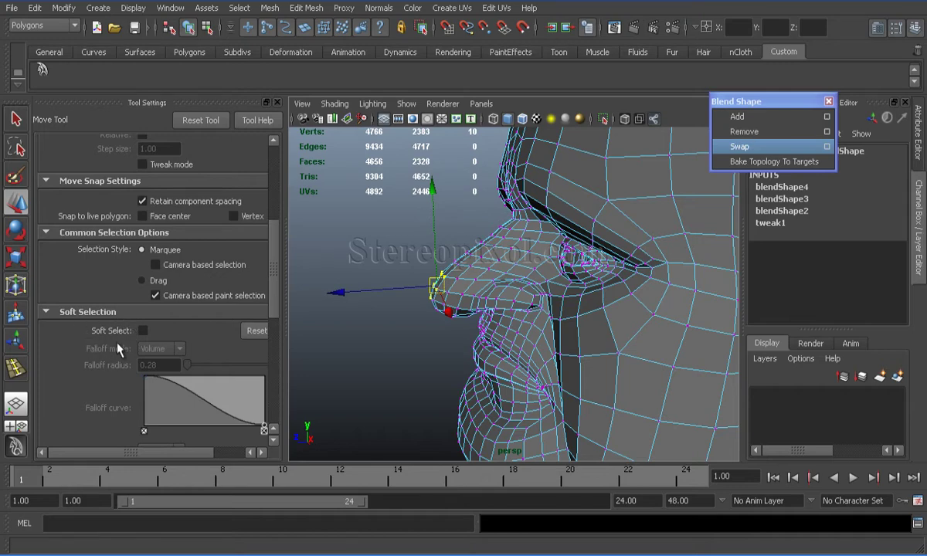
{"action": "left_click", "coordinate": [143, 330]}
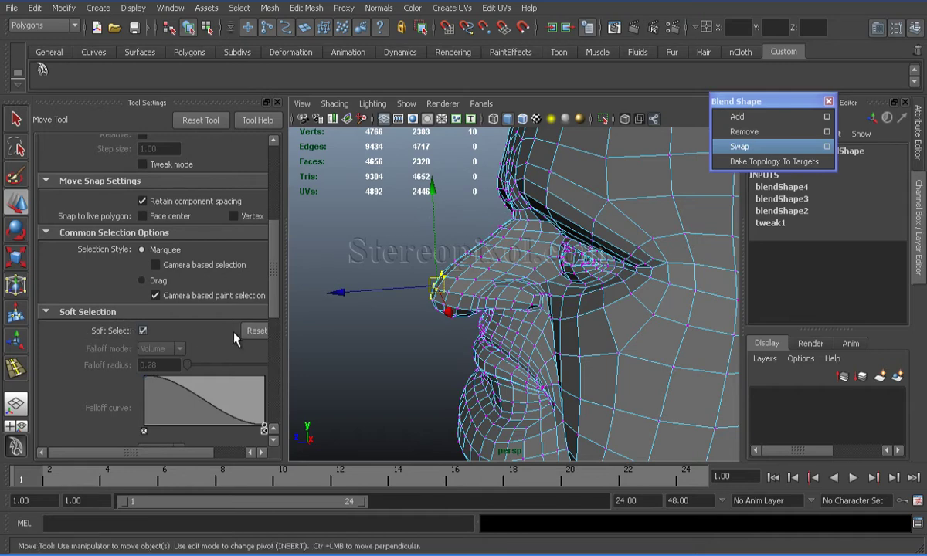
{"action": "left_click", "coordinate": [277, 102]}
- Move the selected nose tip vertices slightly forward and down in profile view with soft selection
{"action": "scroll", "coordinate": [229, 333], "scroll_direction": "down", "scroll_amount": 3}
{"action": "left_click_drag", "start_coordinate": [227, 333], "coordinate": [568, 334], "text": "alt"}
{"action": "middle_click_drag", "start_coordinate": [464, 352], "coordinate": [366, 372], "text": "alt"}
{"action": "scroll", "coordinate": [366, 373], "scroll_direction": "up", "scroll_amount": 4}
{"action": "left_click_drag", "start_coordinate": [366, 373], "coordinate": [558, 299], "text": "alt"}
{"action": "middle_click_drag", "start_coordinate": [559, 300], "coordinate": [565, 300]}
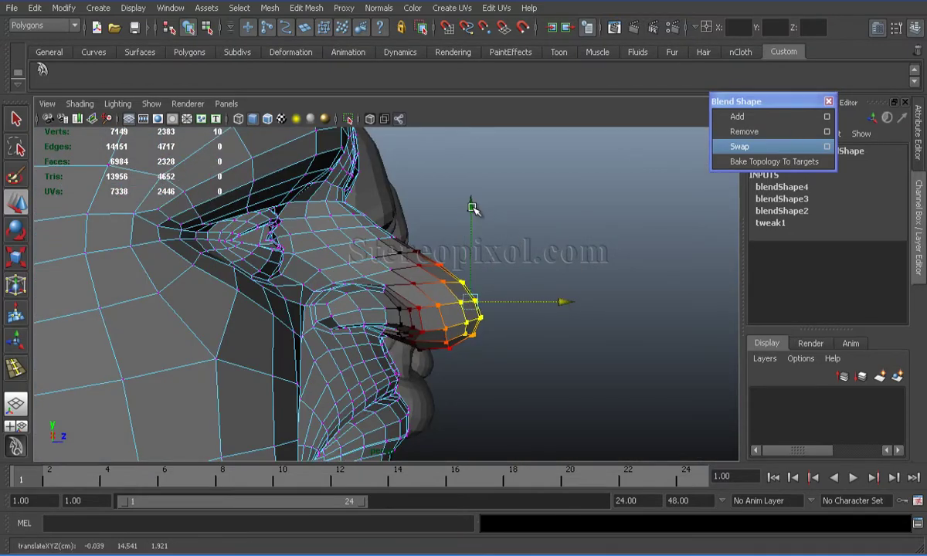
{"action": "left_click_drag", "start_coordinate": [472, 207], "coordinate": [472, 212]}
- Lower the vertices under the nose tip and move the row of vertices across the tip's side along the depth axis
{"action": "left_click_drag", "start_coordinate": [443, 363], "coordinate": [477, 335]}
{"action": "left_click_drag", "start_coordinate": [460, 247], "coordinate": [461, 267]}
{"action": "left_click_drag", "start_coordinate": [482, 311], "coordinate": [433, 320]}
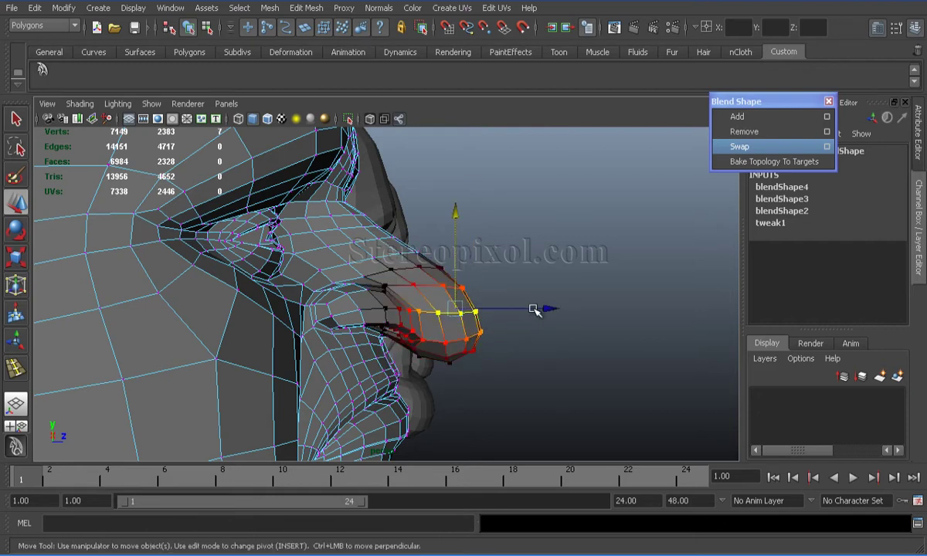
{"action": "left_click_drag", "start_coordinate": [534, 309], "coordinate": [479, 332]}
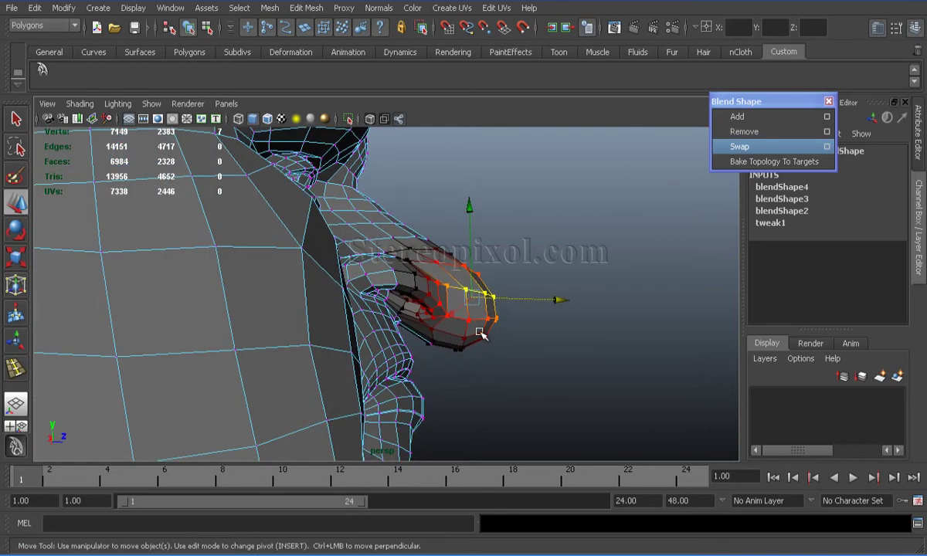
- Reshape the lower part of the nose tip by moving its vertices vertically, adjust it from the opposite profile, and clear the selection
{"action": "left_click_drag", "start_coordinate": [451, 362], "coordinate": [501, 308]}
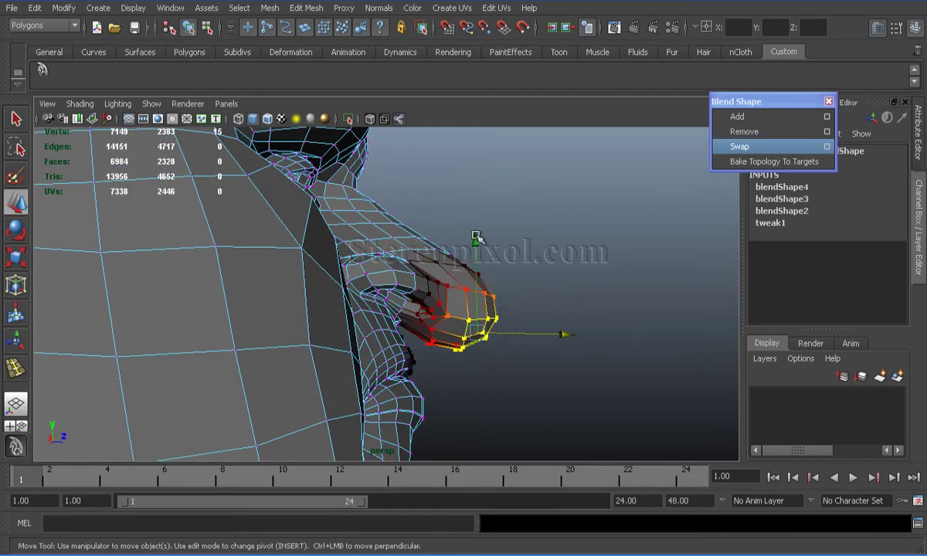
{"action": "left_click_drag", "start_coordinate": [477, 237], "coordinate": [120, 317]}
{"action": "right_click_drag", "start_coordinate": [273, 330], "coordinate": [306, 325], "text": "alt"}
{"action": "middle_click_drag", "start_coordinate": [306, 325], "coordinate": [300, 345], "text": "alt"}
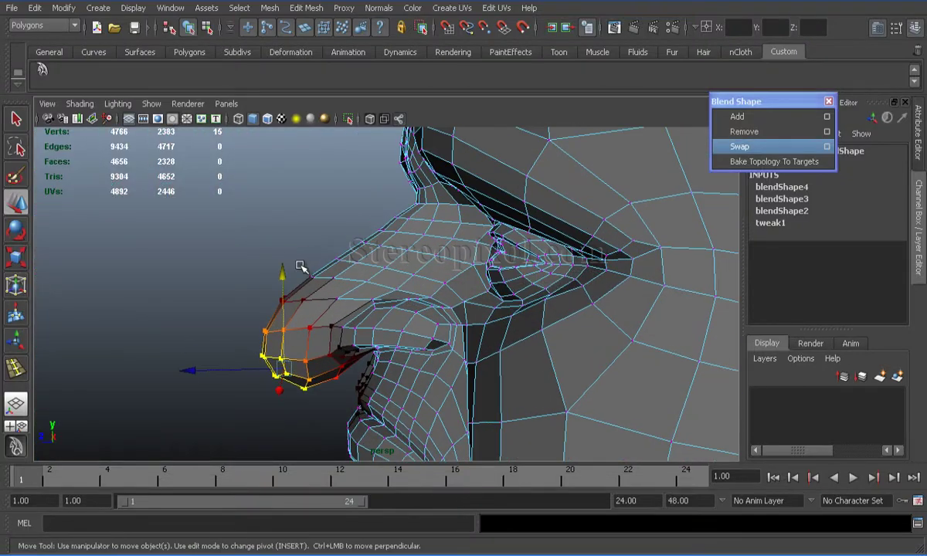
{"action": "left_click_drag", "start_coordinate": [307, 283], "coordinate": [318, 270]}
{"action": "left_click_drag", "start_coordinate": [231, 275], "coordinate": [226, 263]}
{"action": "left_click", "coordinate": [263, 295]}
- Lower the four vertices on the underside of the nose beside the nostril slightly and clear the selection
{"action": "left_click_drag", "start_coordinate": [466, 306], "coordinate": [649, 303], "text": "alt"}
{"action": "right_click_drag", "start_coordinate": [615, 317], "coordinate": [582, 321], "text": "alt"}
{"action": "left_click_drag", "start_coordinate": [534, 362], "coordinate": [512, 361], "text": "alt"}
{"action": "middle_click_drag", "start_coordinate": [511, 361], "coordinate": [509, 325], "text": "alt"}
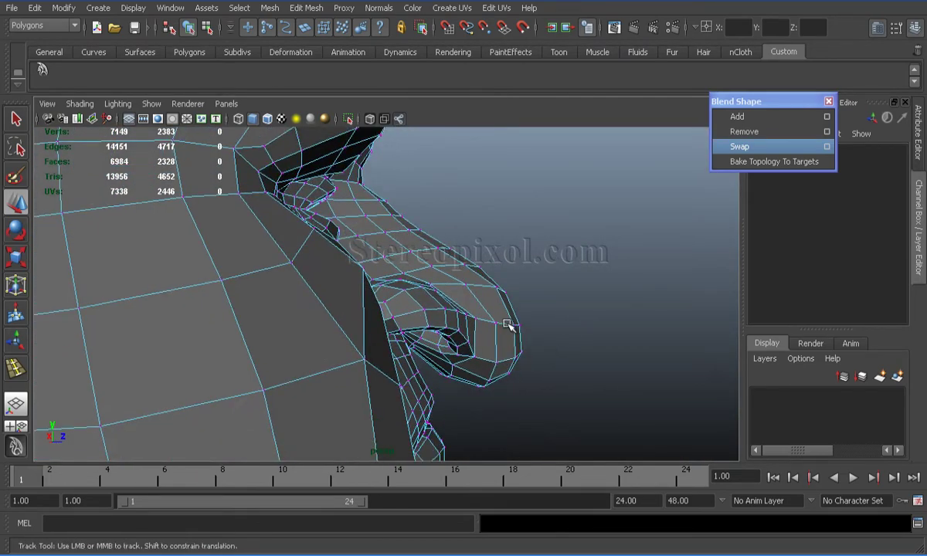
{"action": "right_click_drag", "start_coordinate": [462, 329], "coordinate": [495, 331], "text": "alt"}
{"action": "left_click_drag", "start_coordinate": [494, 332], "coordinate": [461, 352], "text": "alt"}
{"action": "left_click_drag", "start_coordinate": [466, 397], "coordinate": [482, 351]}
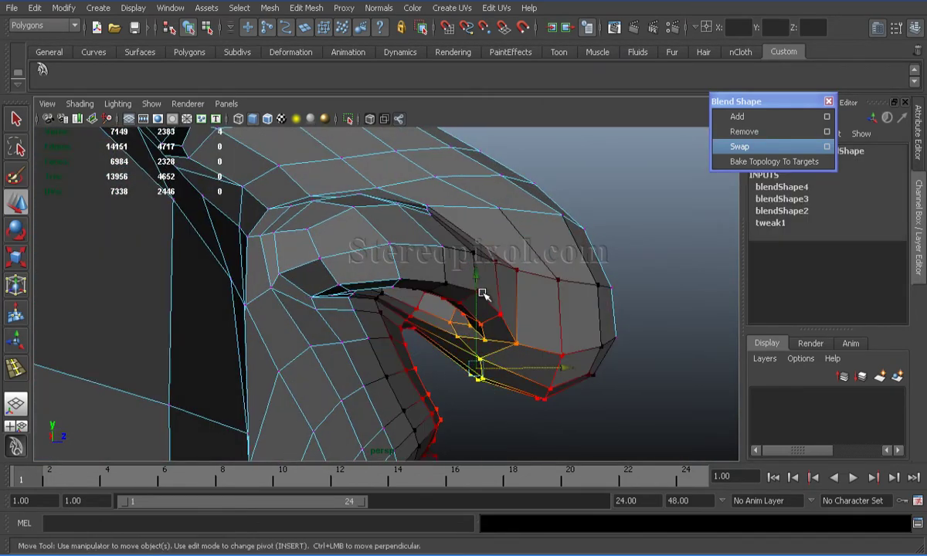
{"action": "left_click_drag", "start_coordinate": [477, 265], "coordinate": [483, 388]}
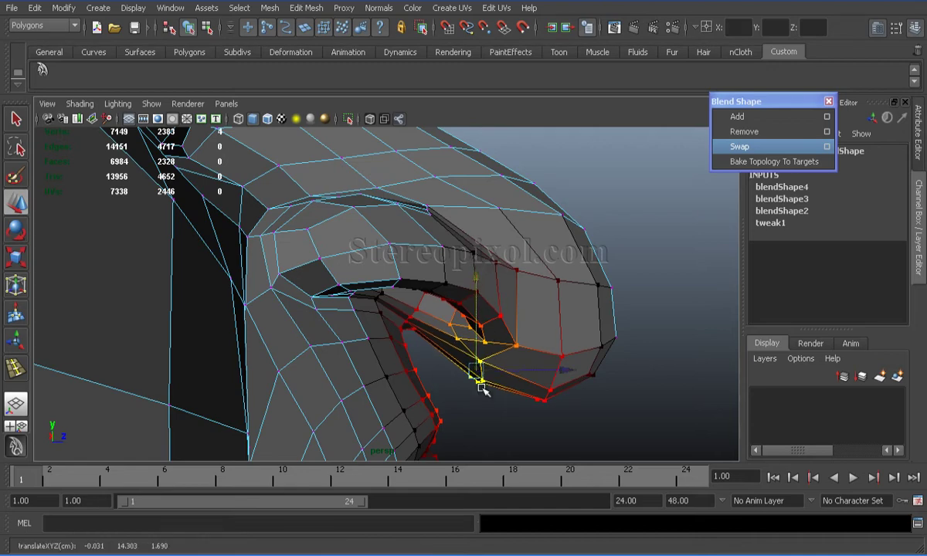
{"action": "left_click", "coordinate": [457, 390]}
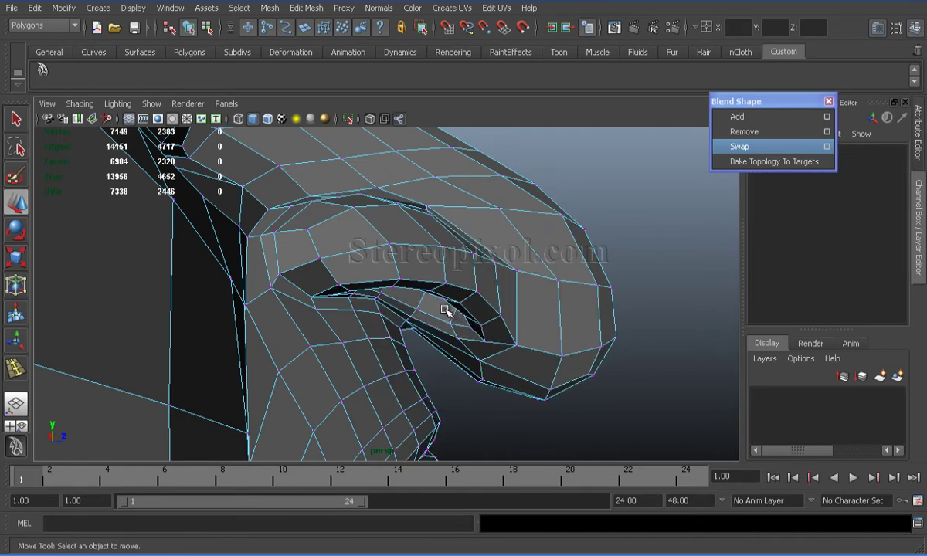
- Pull the row of six vertices across the nose tip forward and clear the selection
{"action": "scroll", "coordinate": [444, 309], "scroll_direction": "down", "scroll_amount": 4}
{"action": "left_click_drag", "start_coordinate": [524, 271], "coordinate": [467, 299]}
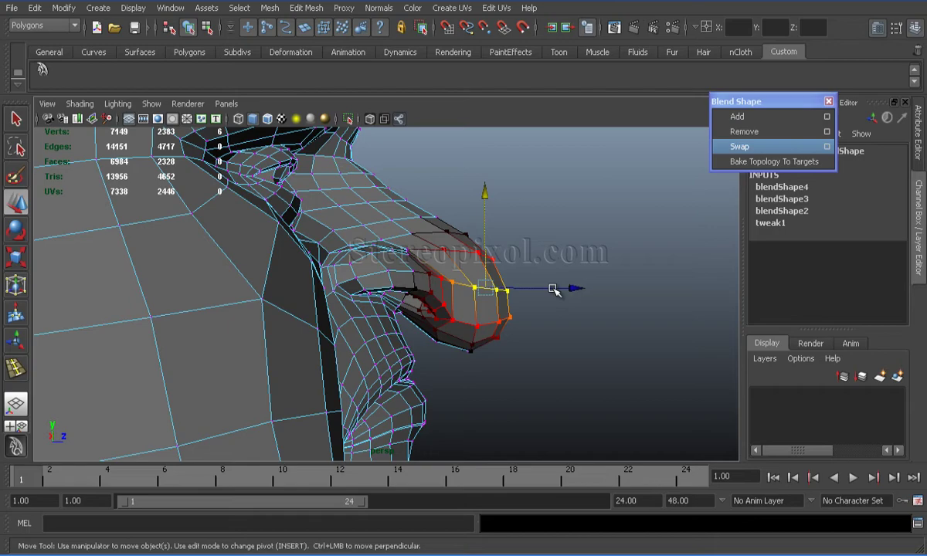
{"action": "left_click_drag", "start_coordinate": [553, 289], "coordinate": [570, 288]}
{"action": "left_click", "coordinate": [569, 337]}
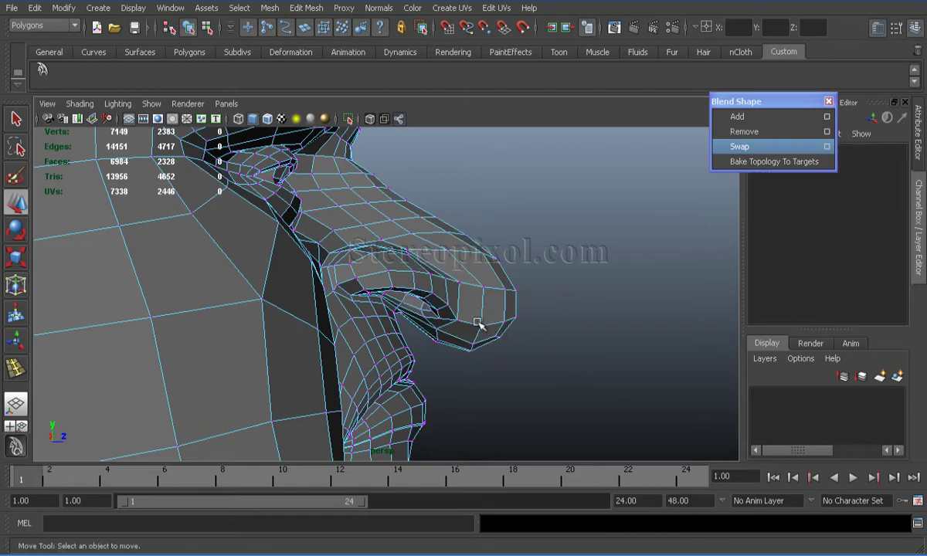
- Reshape the middle of the nose bridge by moving small groups of its ridge vertices along the depth axis
{"action": "left_click_drag", "start_coordinate": [478, 325], "coordinate": [487, 281], "text": "alt"}
{"action": "scroll", "coordinate": [457, 331], "scroll_direction": "up", "scroll_amount": 3}
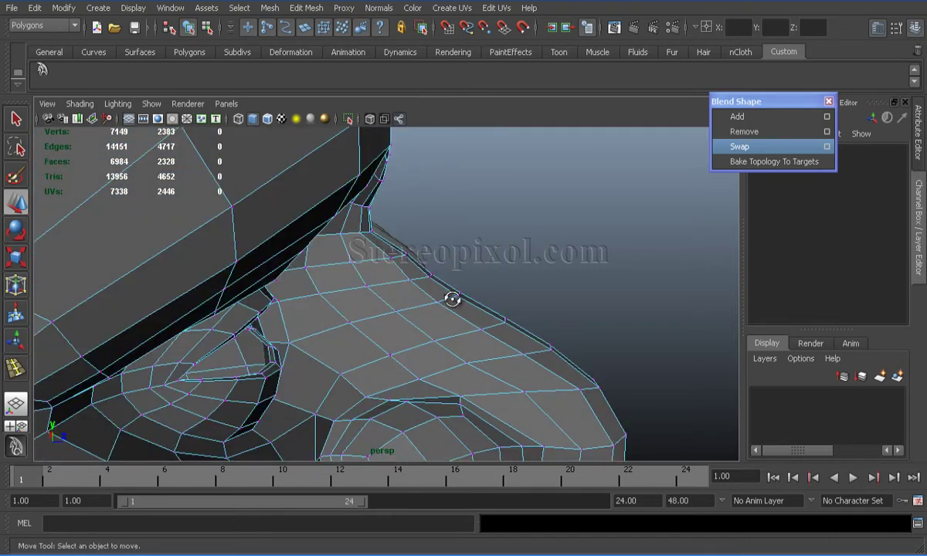
{"action": "left_click_drag", "start_coordinate": [434, 304], "coordinate": [555, 281]}
{"action": "left_click_drag", "start_coordinate": [495, 334], "coordinate": [493, 316], "text": "alt"}
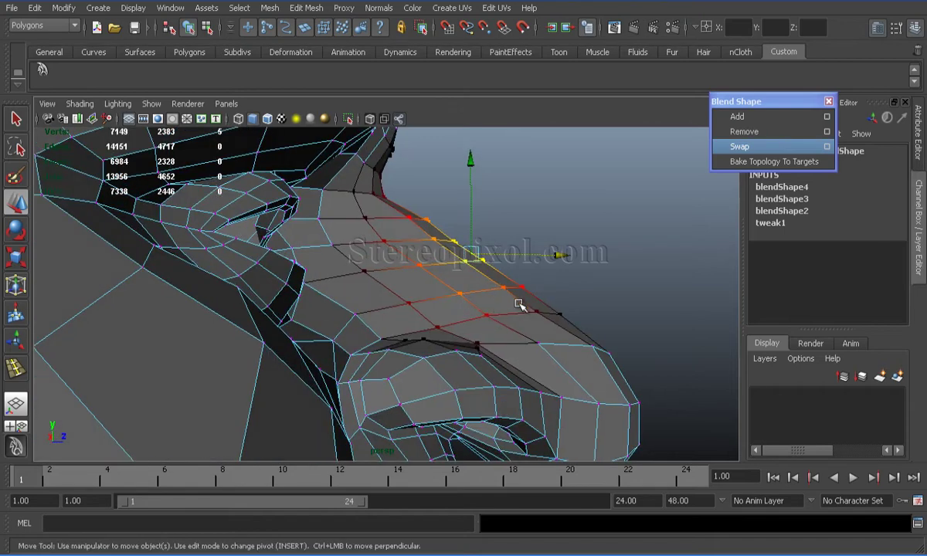
{"action": "left_click_drag", "start_coordinate": [493, 273], "coordinate": [625, 301]}
{"action": "left_click_drag", "start_coordinate": [600, 341], "coordinate": [588, 363], "text": "alt"}
{"action": "left_click_drag", "start_coordinate": [418, 270], "coordinate": [539, 264], "text": "alt"}
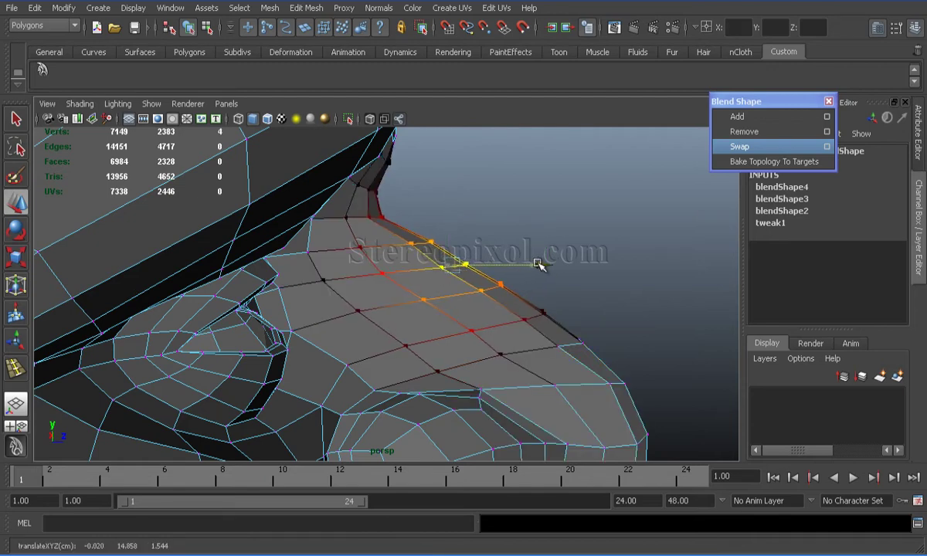
- Push the vertices at the root of the nose between the eyes slightly back and clear the selection
{"action": "left_click_drag", "start_coordinate": [403, 211], "coordinate": [361, 232]}
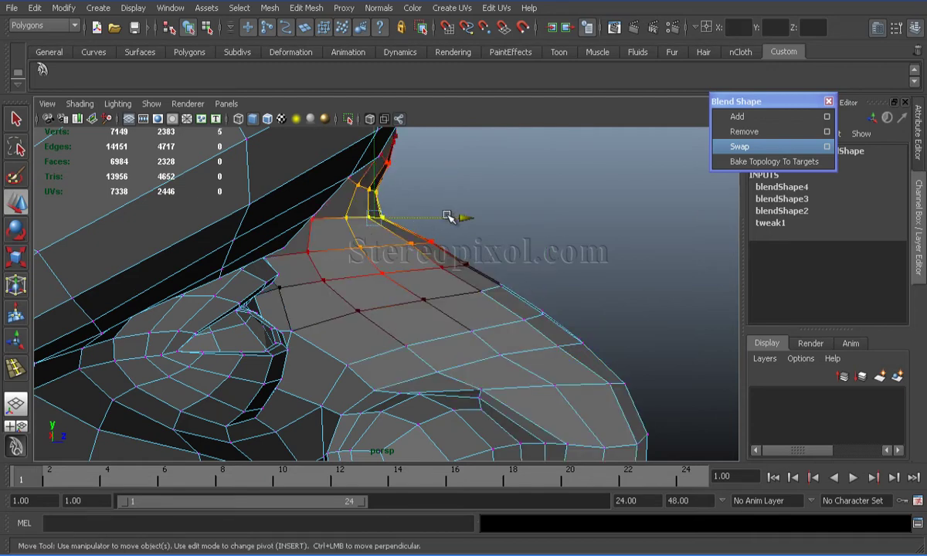
{"action": "left_click_drag", "start_coordinate": [448, 216], "coordinate": [438, 216]}
{"action": "left_click", "coordinate": [552, 267]}
{"action": "scroll", "coordinate": [358, 201], "scroll_direction": "down", "scroll_amount": 5}
{"action": "left_click_drag", "start_coordinate": [359, 201], "coordinate": [376, 328], "text": "alt"}
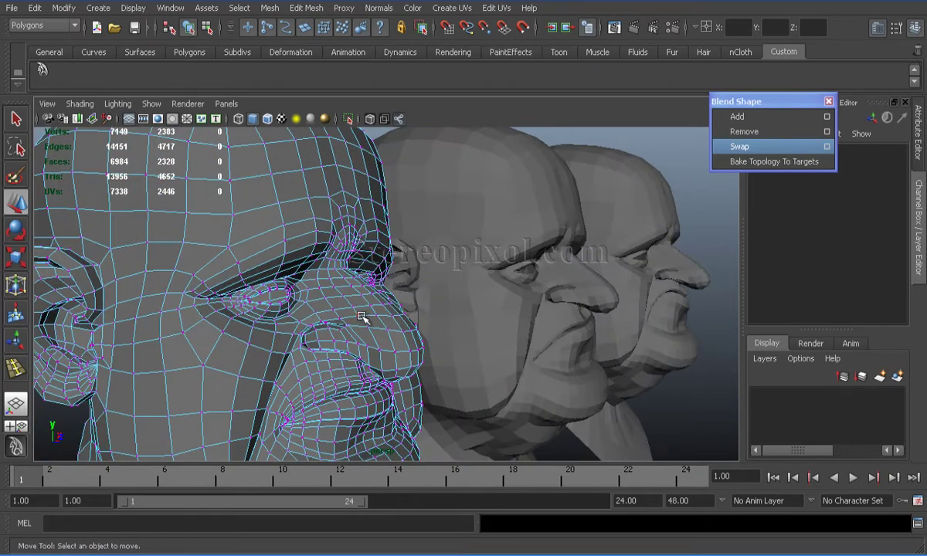
- Examine the reshaped nose of the neutral head from the side and front, and compare it with the target heads
{"action": "left_click", "coordinate": [384, 330]}
{"action": "right_click_drag", "start_coordinate": [467, 375], "coordinate": [157, 283], "text": "alt"}
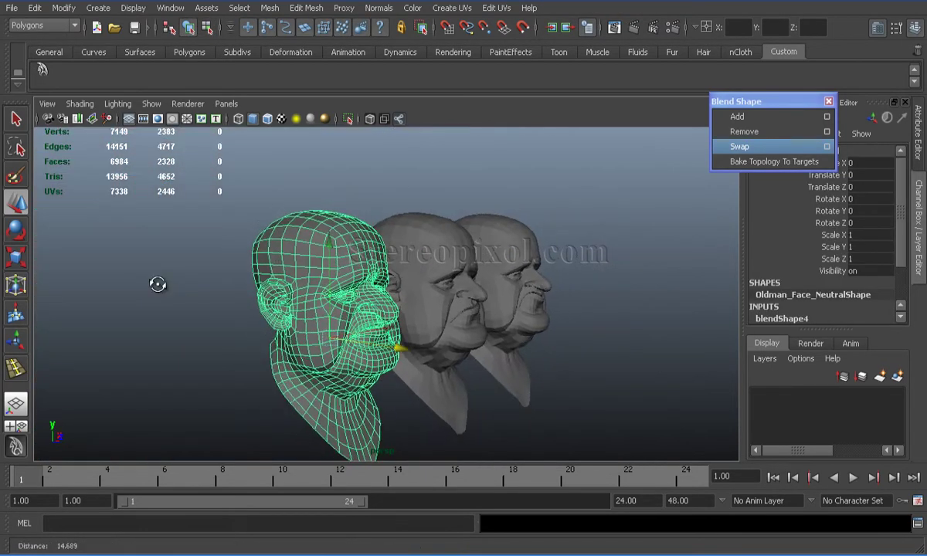
{"action": "left_click", "coordinate": [158, 284]}
{"action": "scroll", "coordinate": [453, 331], "scroll_direction": "down", "scroll_amount": 2}
{"action": "left_click_drag", "start_coordinate": [453, 331], "coordinate": [521, 325], "text": "alt"}
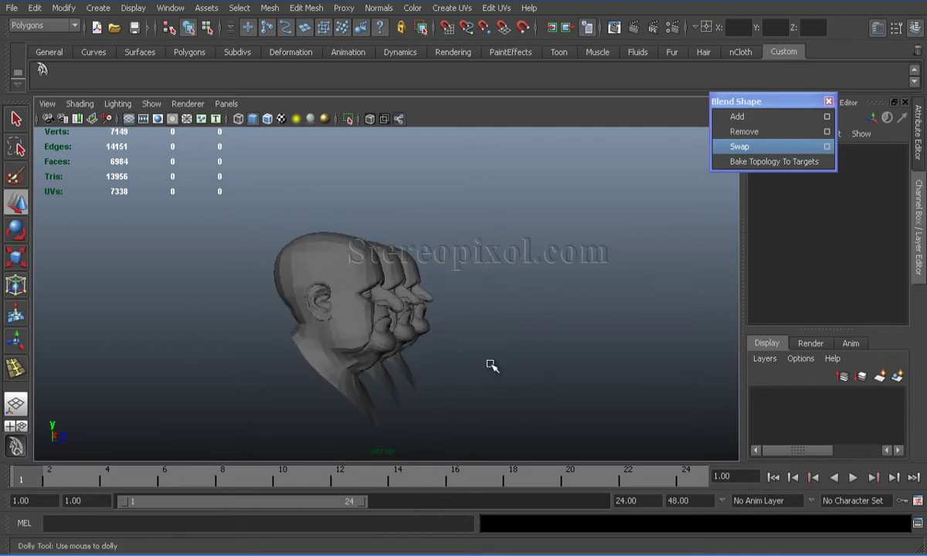
{"action": "scroll", "coordinate": [487, 363], "scroll_direction": "up", "scroll_amount": 8}
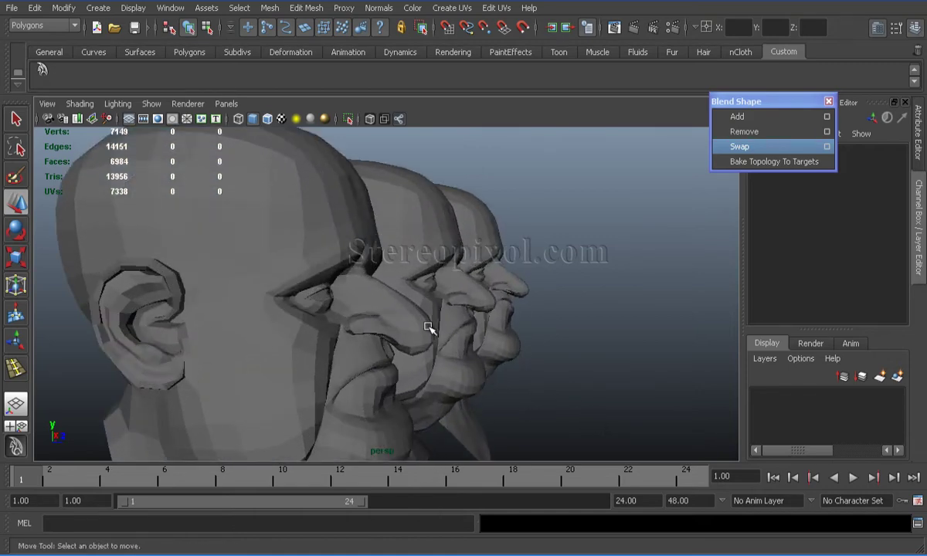
{"action": "left_click_drag", "start_coordinate": [395, 354], "coordinate": [313, 329], "text": "alt"}
{"action": "left_click", "coordinate": [313, 328]}
{"action": "scroll", "coordinate": [156, 306], "scroll_direction": "down", "scroll_amount": 4}
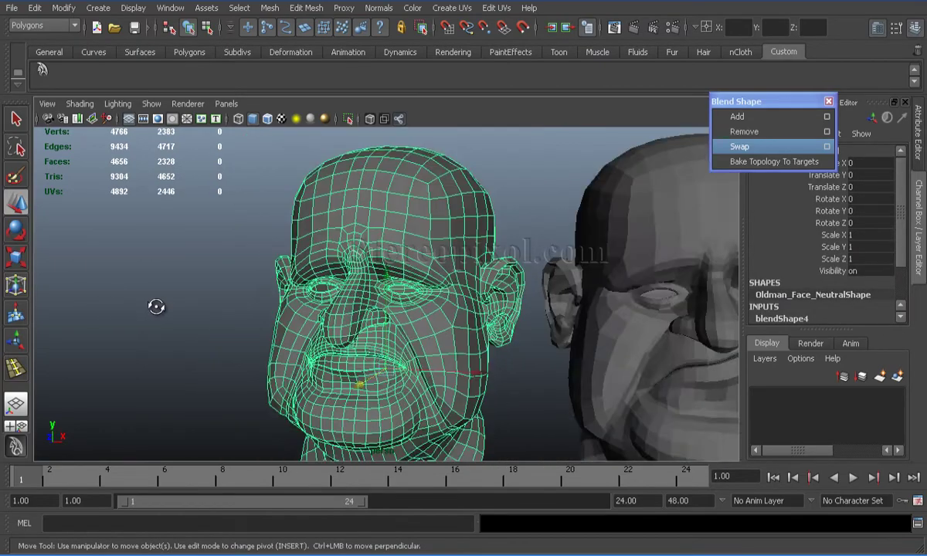
{"action": "left_click_drag", "start_coordinate": [156, 306], "coordinate": [352, 335], "text": "alt"}
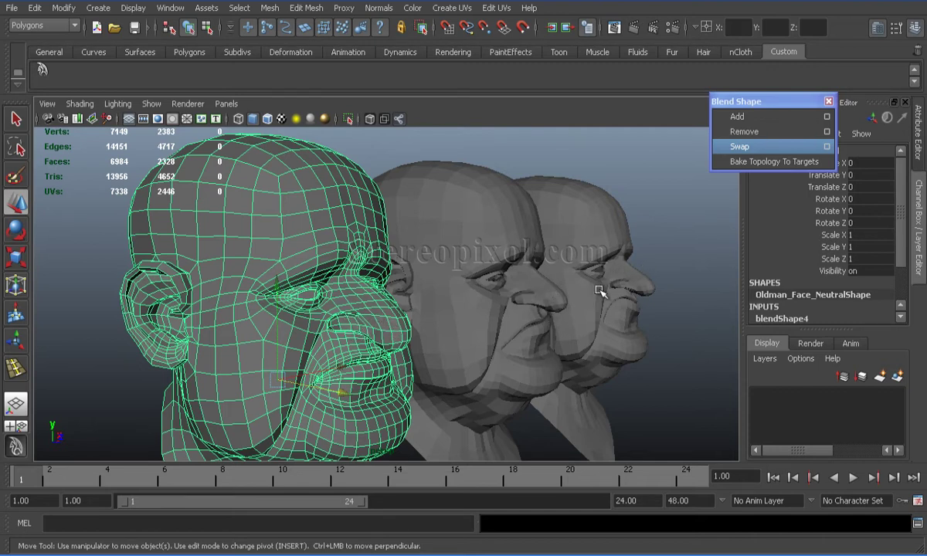
{"action": "left_click_drag", "start_coordinate": [410, 344], "coordinate": [400, 319], "text": "alt"}
- Select the single vertex on the neutral head's forehead just above the nose bridge and turn off soft selection
{"action": "left_click_drag", "start_coordinate": [229, 310], "coordinate": [322, 235], "text": "alt"}
{"action": "scroll", "coordinate": [307, 286], "scroll_direction": "up", "scroll_amount": 3}
{"action": "right_click_drag", "start_coordinate": [321, 231], "coordinate": [310, 225]}
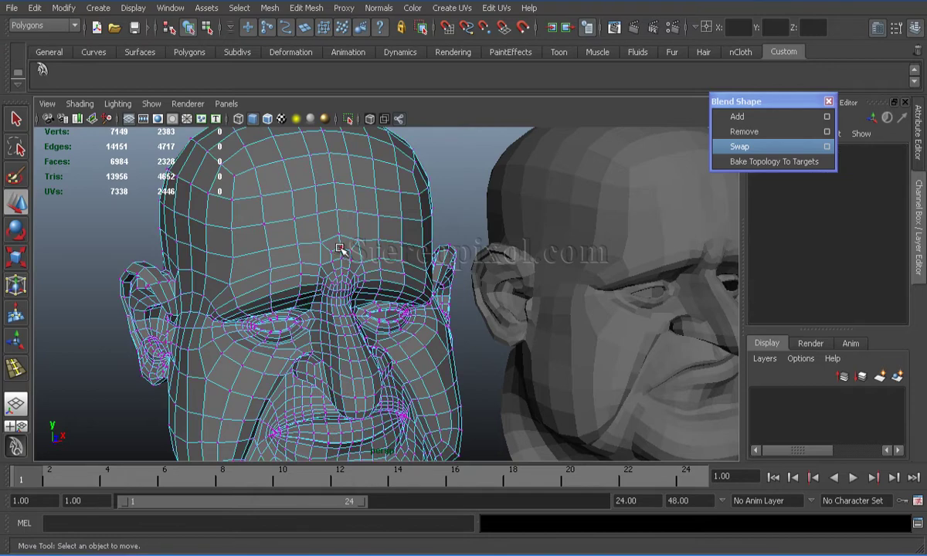
{"action": "left_click", "coordinate": [340, 250]}
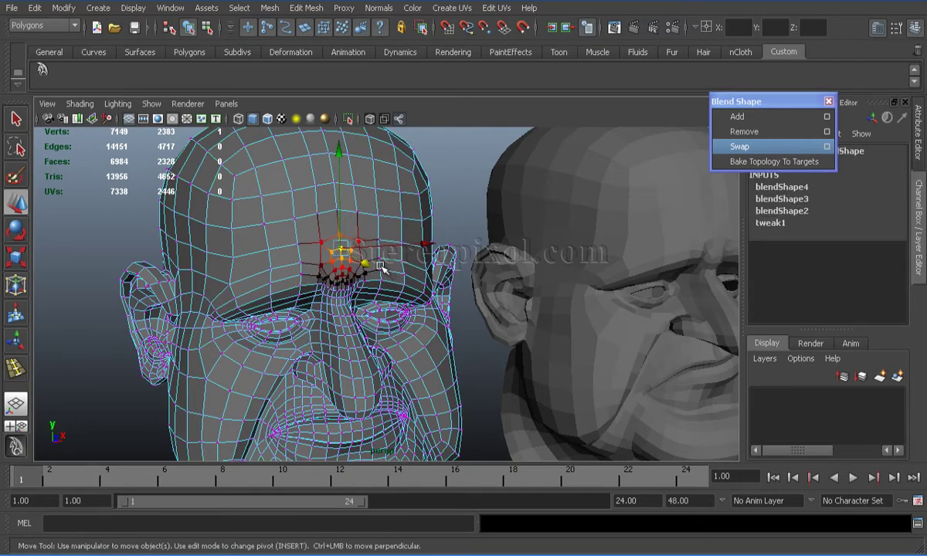
{"action": "left_click", "coordinate": [896, 27]}
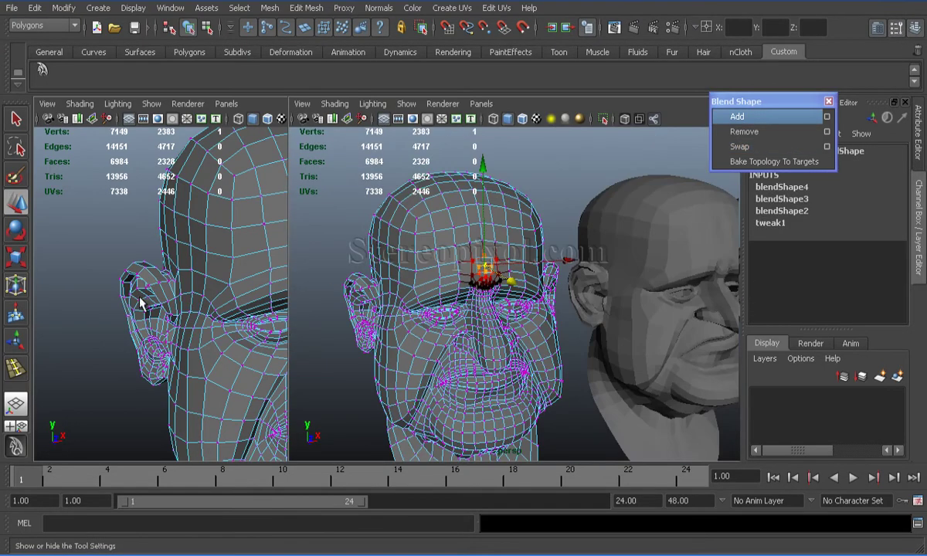
{"action": "left_click", "coordinate": [143, 331]}
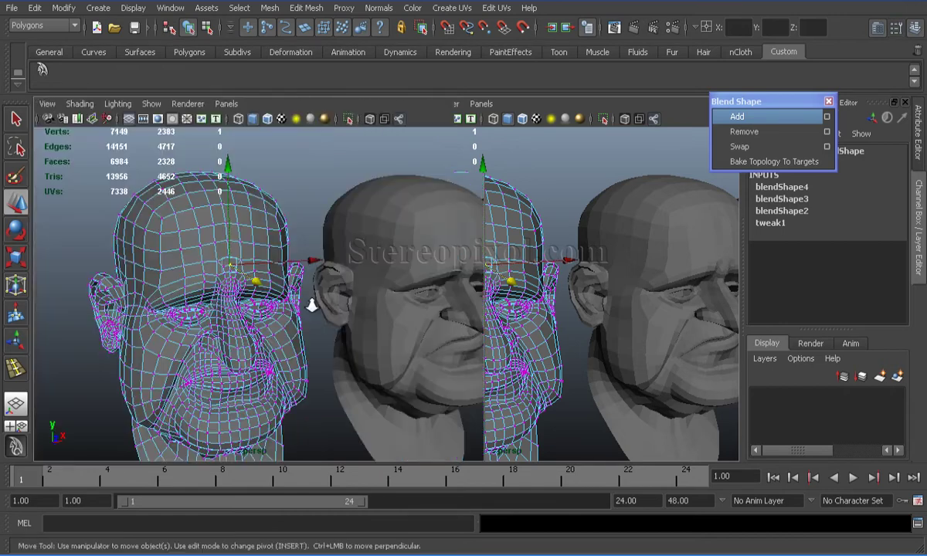
{"action": "scroll", "coordinate": [294, 279], "scroll_direction": "up", "scroll_amount": 5}
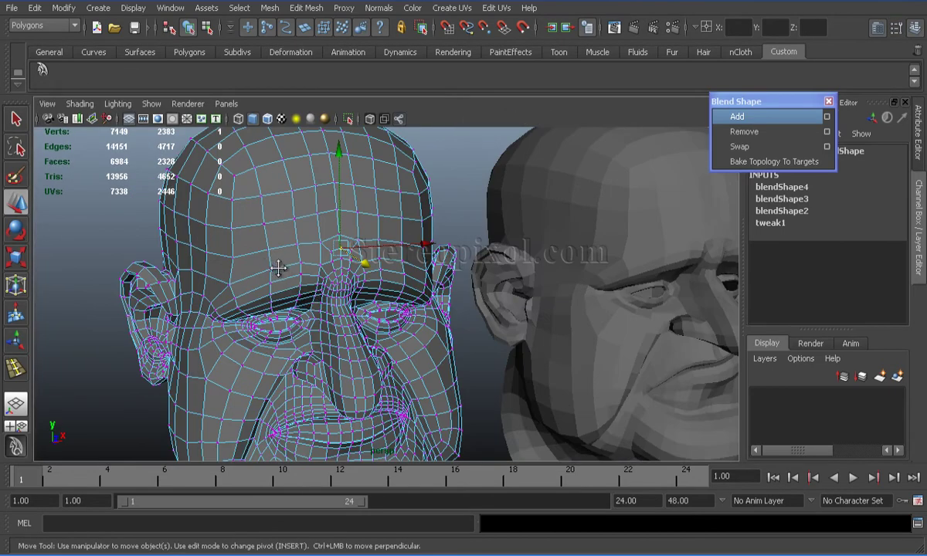
- Apply Transform Component to the selected forehead vertex and return the neutral head to object selection
{"action": "left_click", "coordinate": [308, 8]}
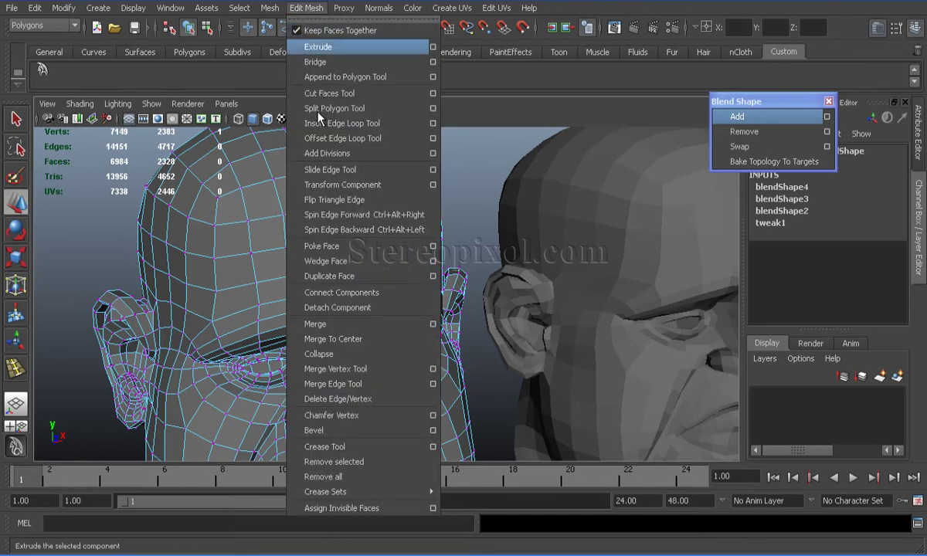
{"action": "left_click", "coordinate": [333, 186]}
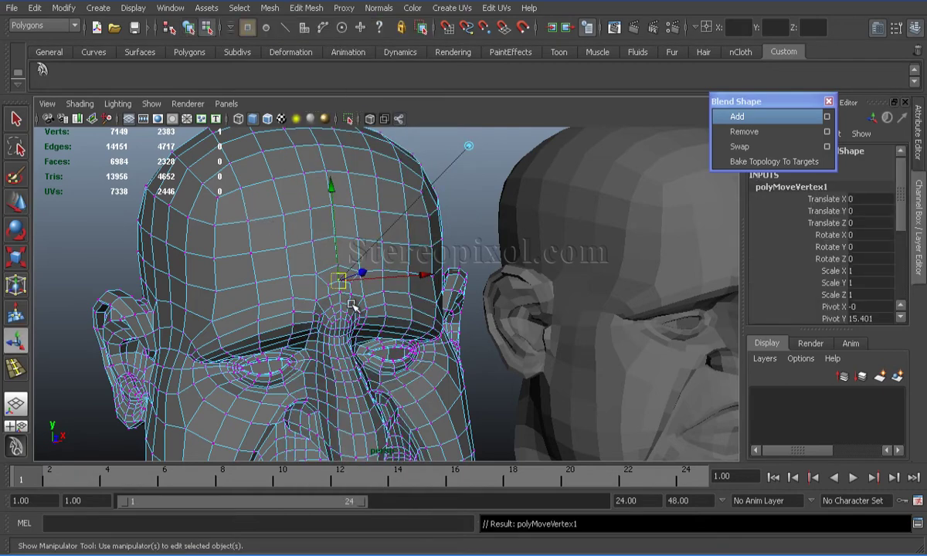
{"action": "key", "text": "F8"}
{"action": "key", "text": "F8"}
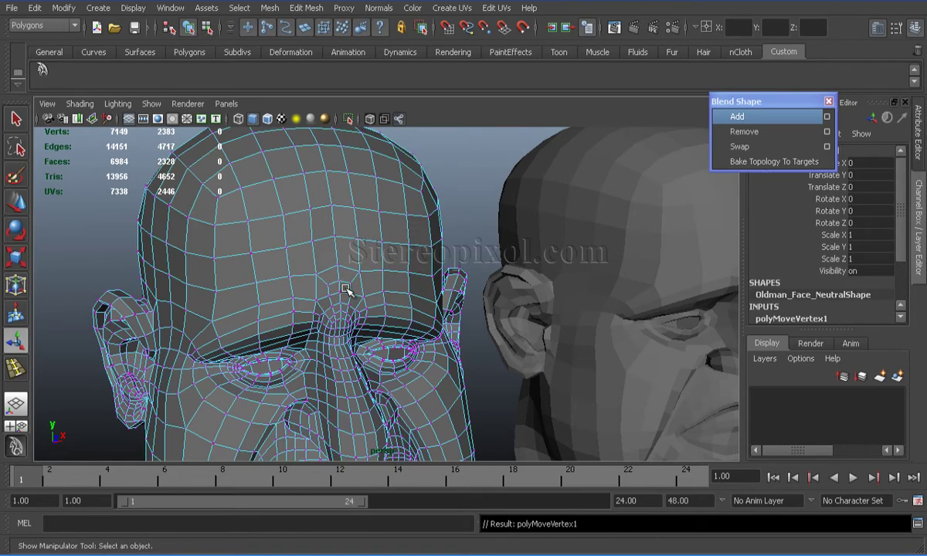
{"action": "key", "text": "F8"}
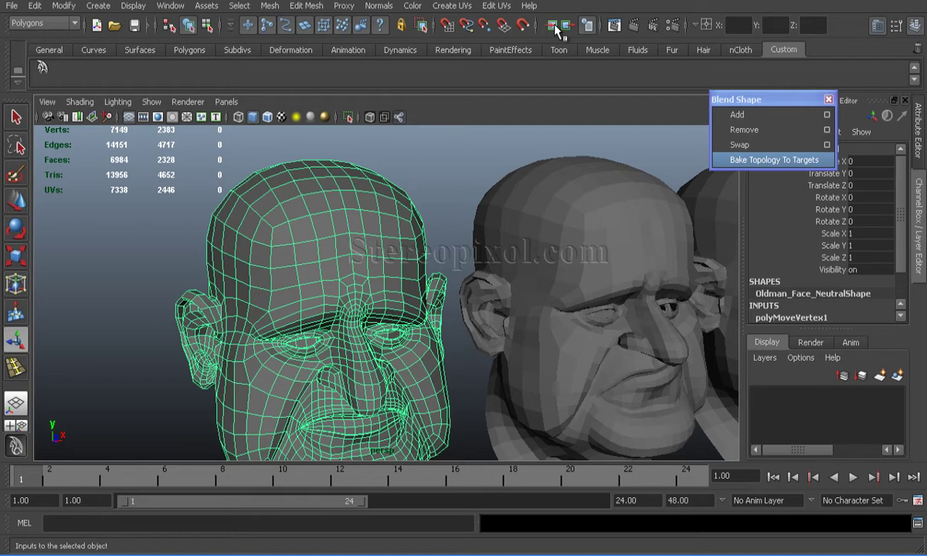
- Reorder the input operations of Oldman_Face_Neutral so that blendShape4 sits below tweak1, and close the list
{"action": "left_click", "coordinate": [561, 29]}
{"action": "left_click", "coordinate": [568, 123]}
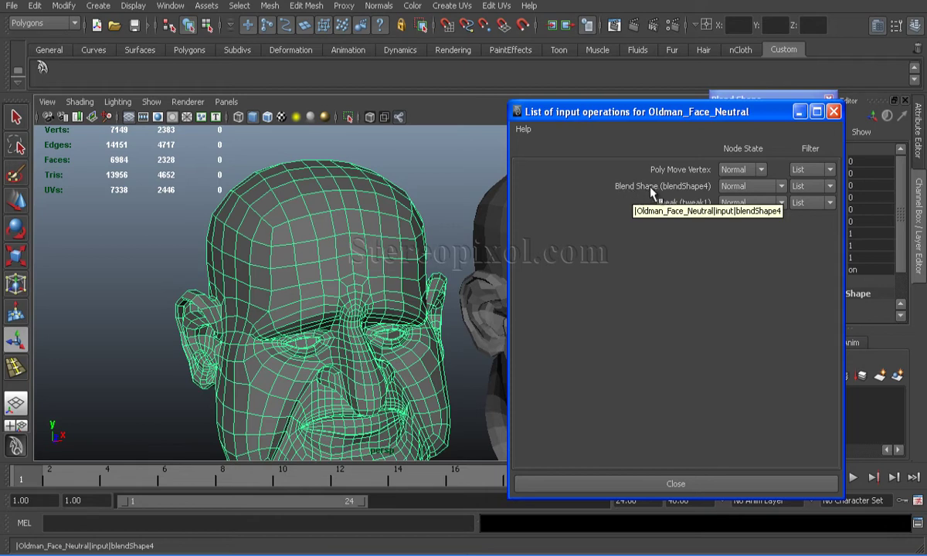
{"action": "middle_click_drag", "start_coordinate": [651, 191], "coordinate": [658, 204]}
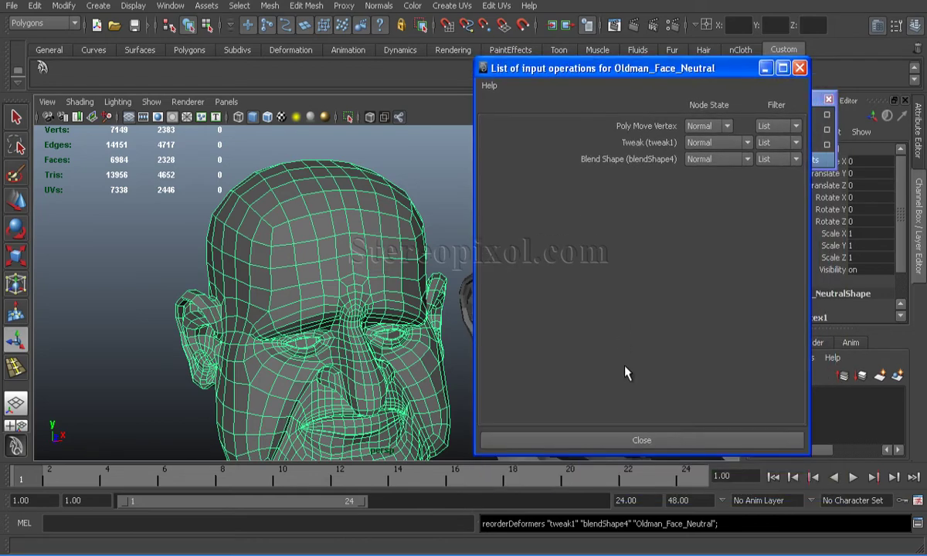
{"action": "left_click", "coordinate": [610, 484]}
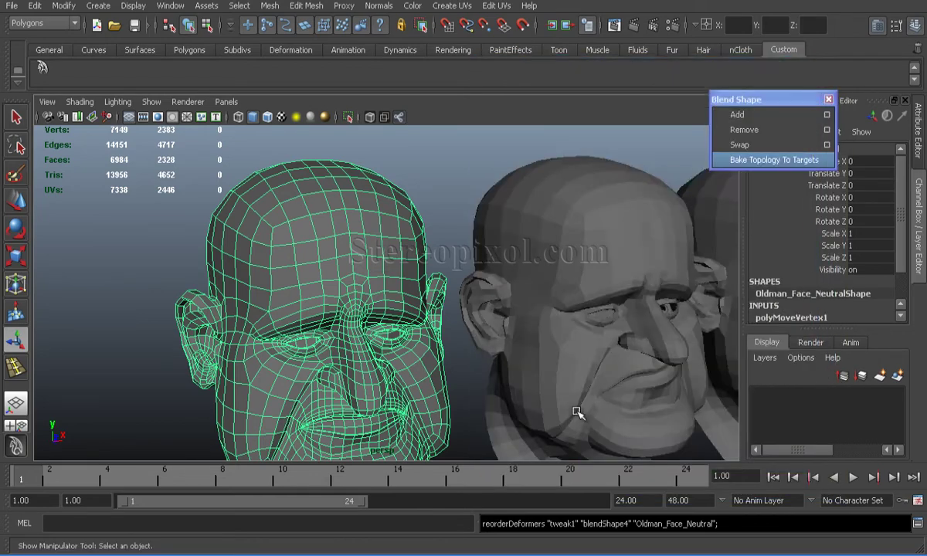
- Select the neutral head and bake its topology to the blend shape targets
{"action": "left_click", "coordinate": [443, 175]}
{"action": "right_click_drag", "start_coordinate": [449, 271], "coordinate": [373, 248], "text": "alt"}
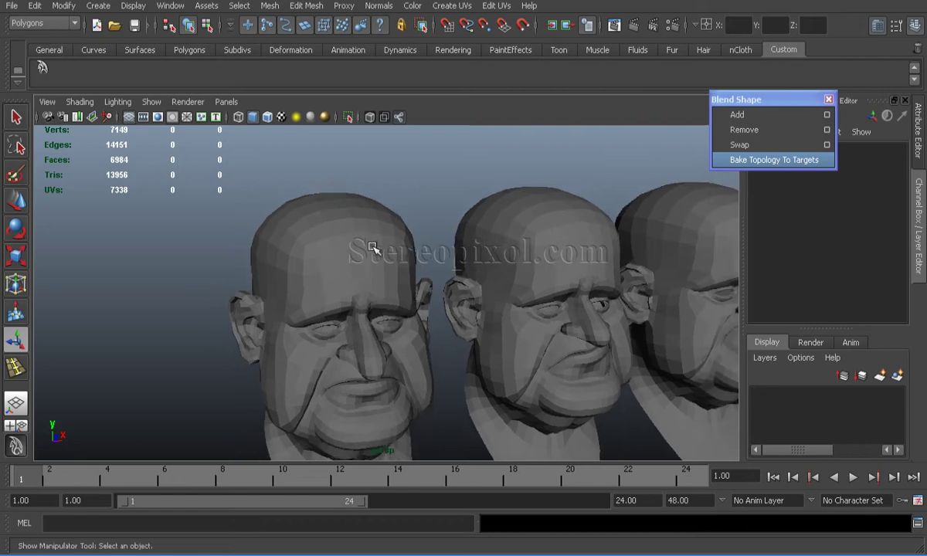
{"action": "left_click", "coordinate": [372, 247]}
{"action": "scroll", "coordinate": [417, 252], "scroll_direction": "down", "scroll_amount": 2}
{"action": "middle_click_drag", "start_coordinate": [408, 249], "coordinate": [336, 244], "text": "alt"}
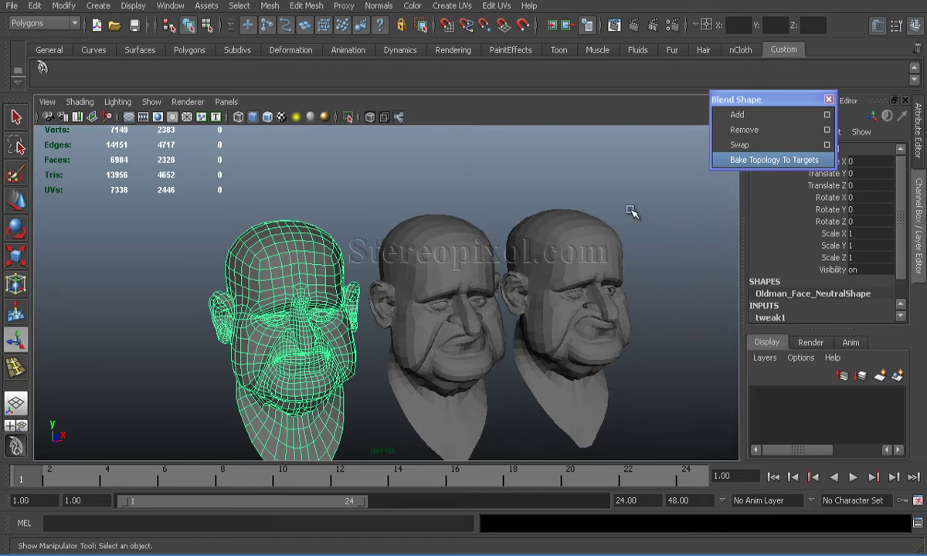
- Compare the nose shapes of the neutral head and both target heads from the side and the front
{"action": "left_click_drag", "start_coordinate": [461, 235], "coordinate": [366, 267], "text": "alt"}
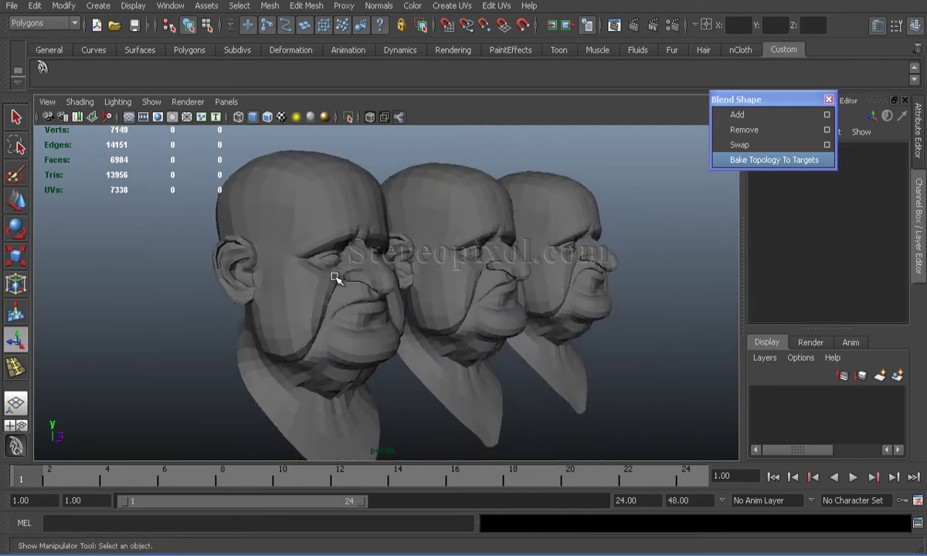
{"action": "left_click_drag", "start_coordinate": [334, 303], "coordinate": [464, 246], "text": "alt"}
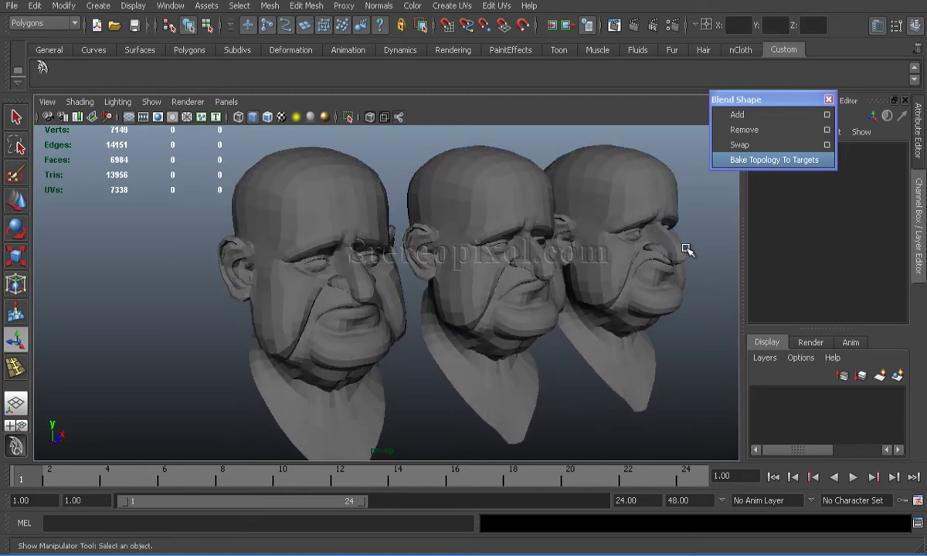
{"action": "right_click_drag", "start_coordinate": [507, 284], "coordinate": [496, 262], "text": "alt"}
{"action": "left_click_drag", "start_coordinate": [497, 263], "coordinate": [424, 263], "text": "alt"}
{"action": "right_click_drag", "start_coordinate": [424, 263], "coordinate": [422, 342], "text": "alt"}
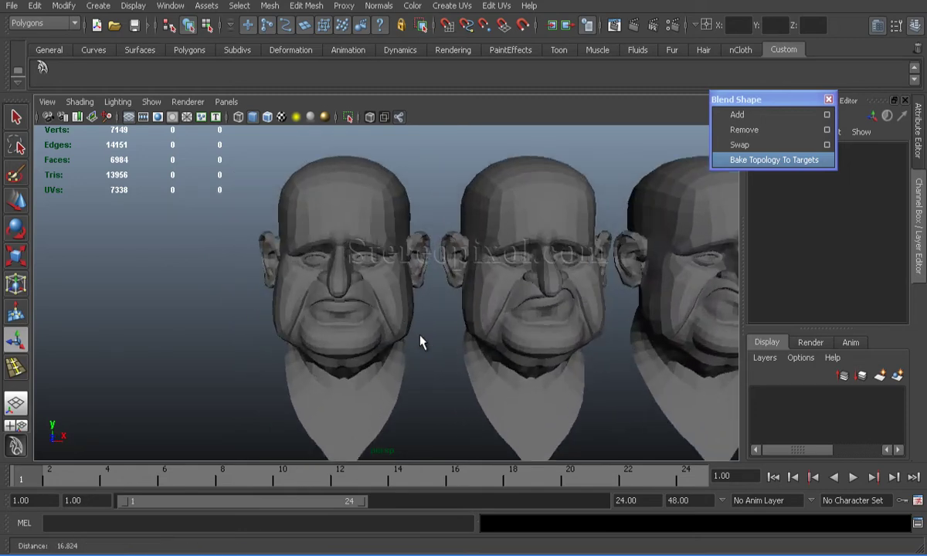
{"action": "left_click_drag", "start_coordinate": [422, 343], "coordinate": [305, 230], "text": "alt"}
- Test both Lip_Disgust sliders of blendShape4 in the Blend Shape editor and close the editor
{"action": "left_click", "coordinate": [171, 6]}
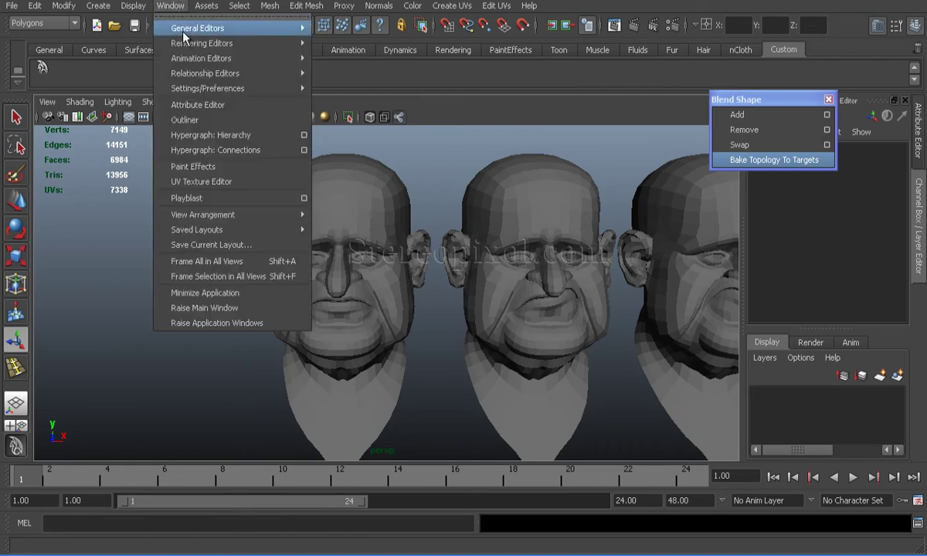
{"action": "mouse_move", "coordinate": [187, 63]}
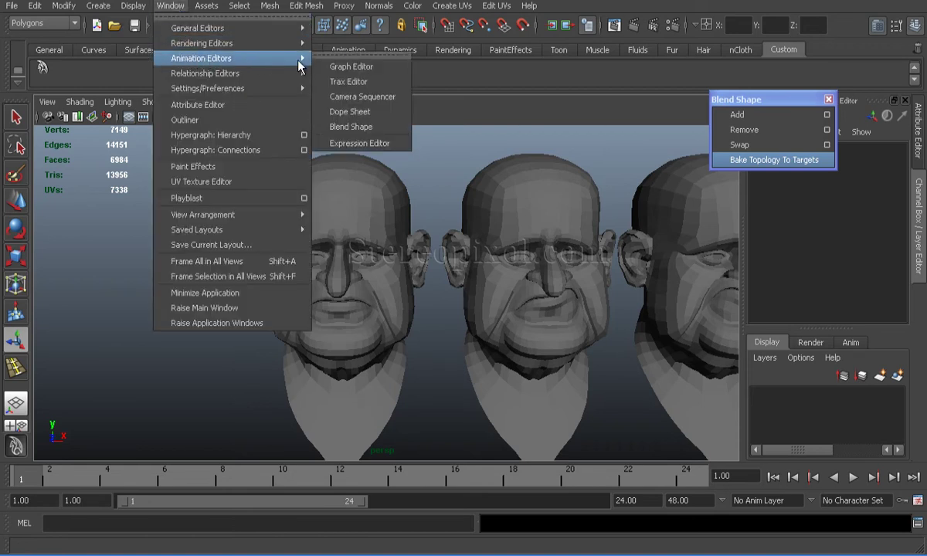
{"action": "left_click", "coordinate": [351, 127]}
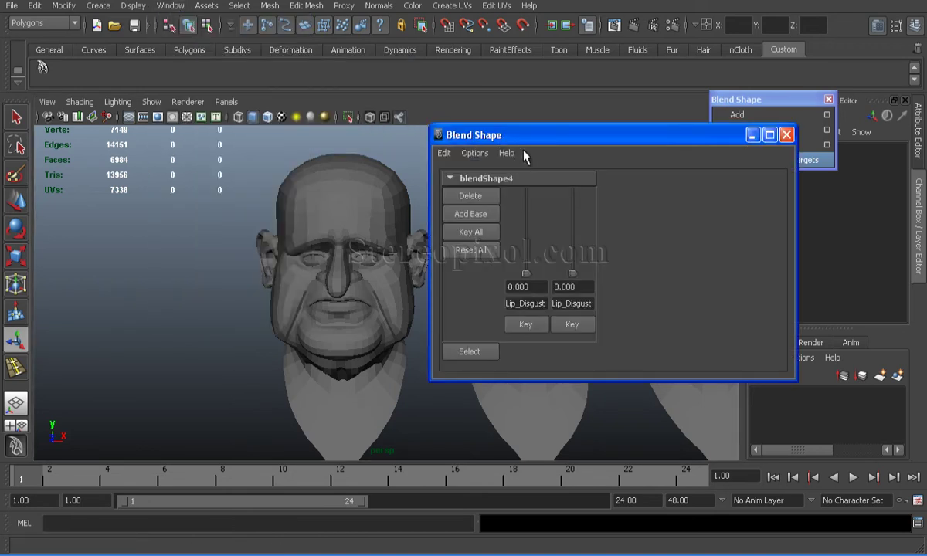
{"action": "left_click_drag", "start_coordinate": [532, 142], "coordinate": [705, 131]}
{"action": "left_click_drag", "start_coordinate": [700, 262], "coordinate": [705, 294]}
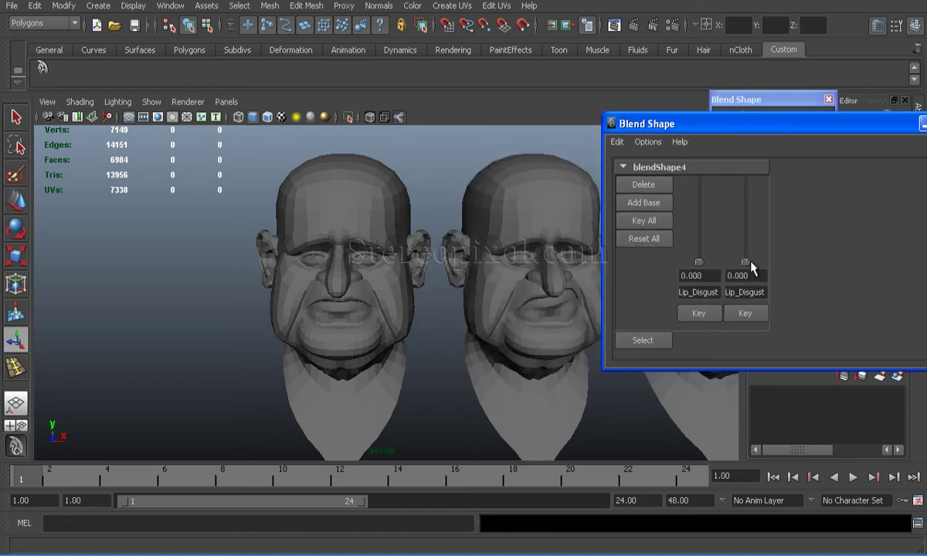
{"action": "mouse_move", "coordinate": [750, 263]}
{"action": "left_mouse_down"}
{"action": "mouse_move", "coordinate": [750, 183]}
{"action": "mouse_move", "coordinate": [744, 264]}
{"action": "left_mouse_up"}
{"action": "left_click_drag", "start_coordinate": [761, 128], "coordinate": [598, 136]}
{"action": "left_click", "coordinate": [796, 134]}
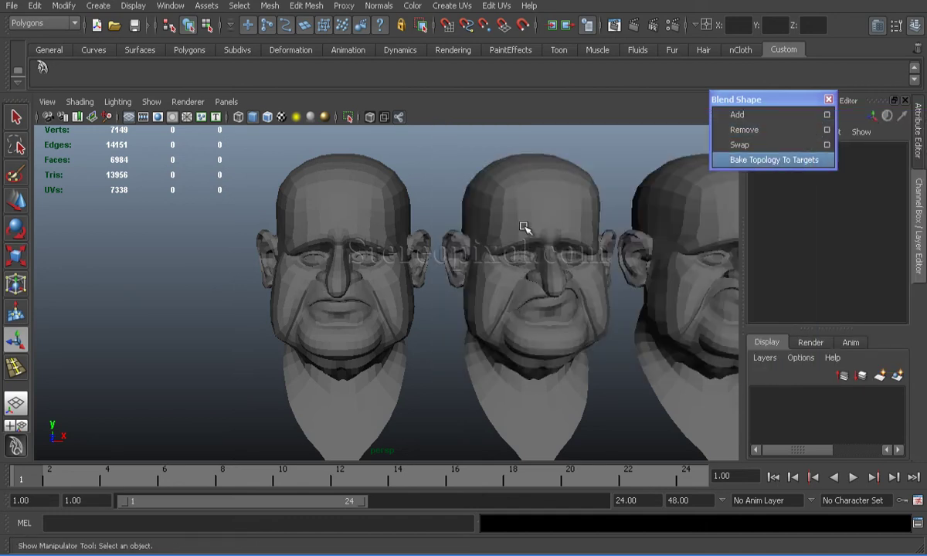
{"action": "right_click_drag", "start_coordinate": [509, 267], "coordinate": [407, 244], "text": "alt"}
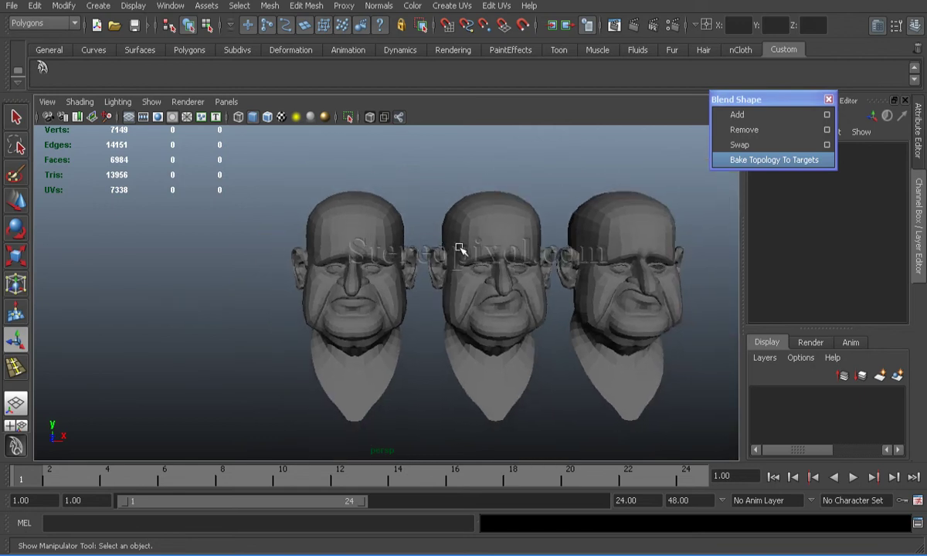